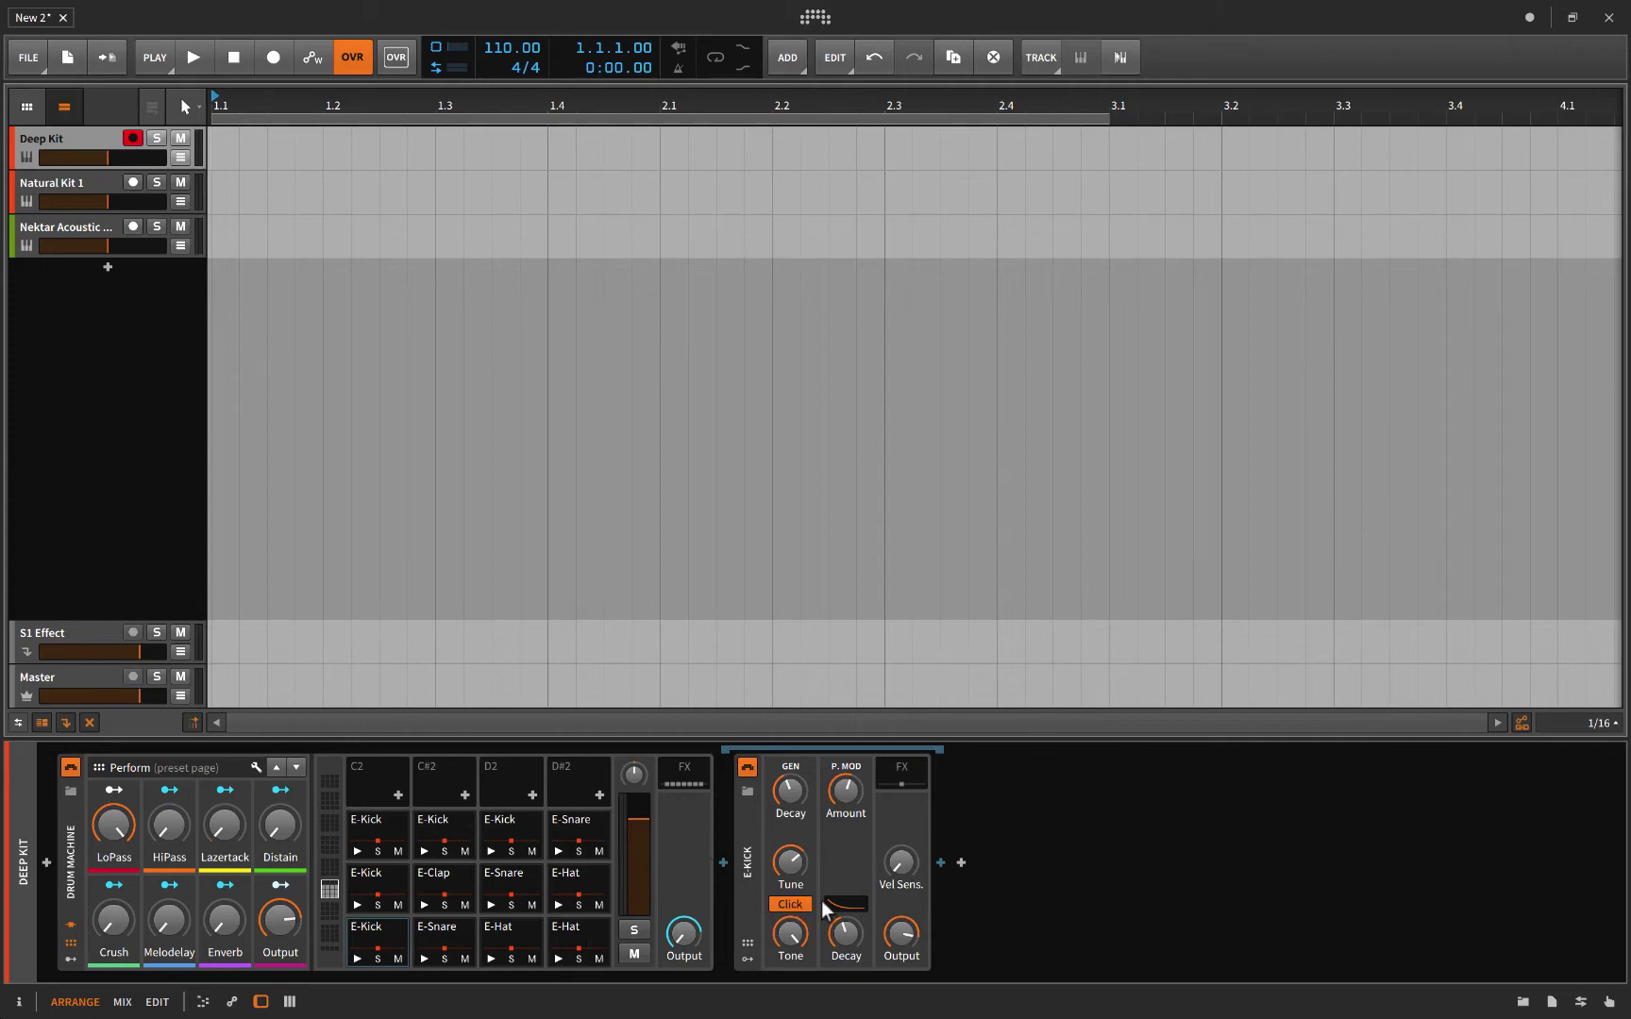
View the drum devices of Natural Kit 1 and the Nektar Acoustic kit, and return to the Deep Kit track.
left_click(67, 191)
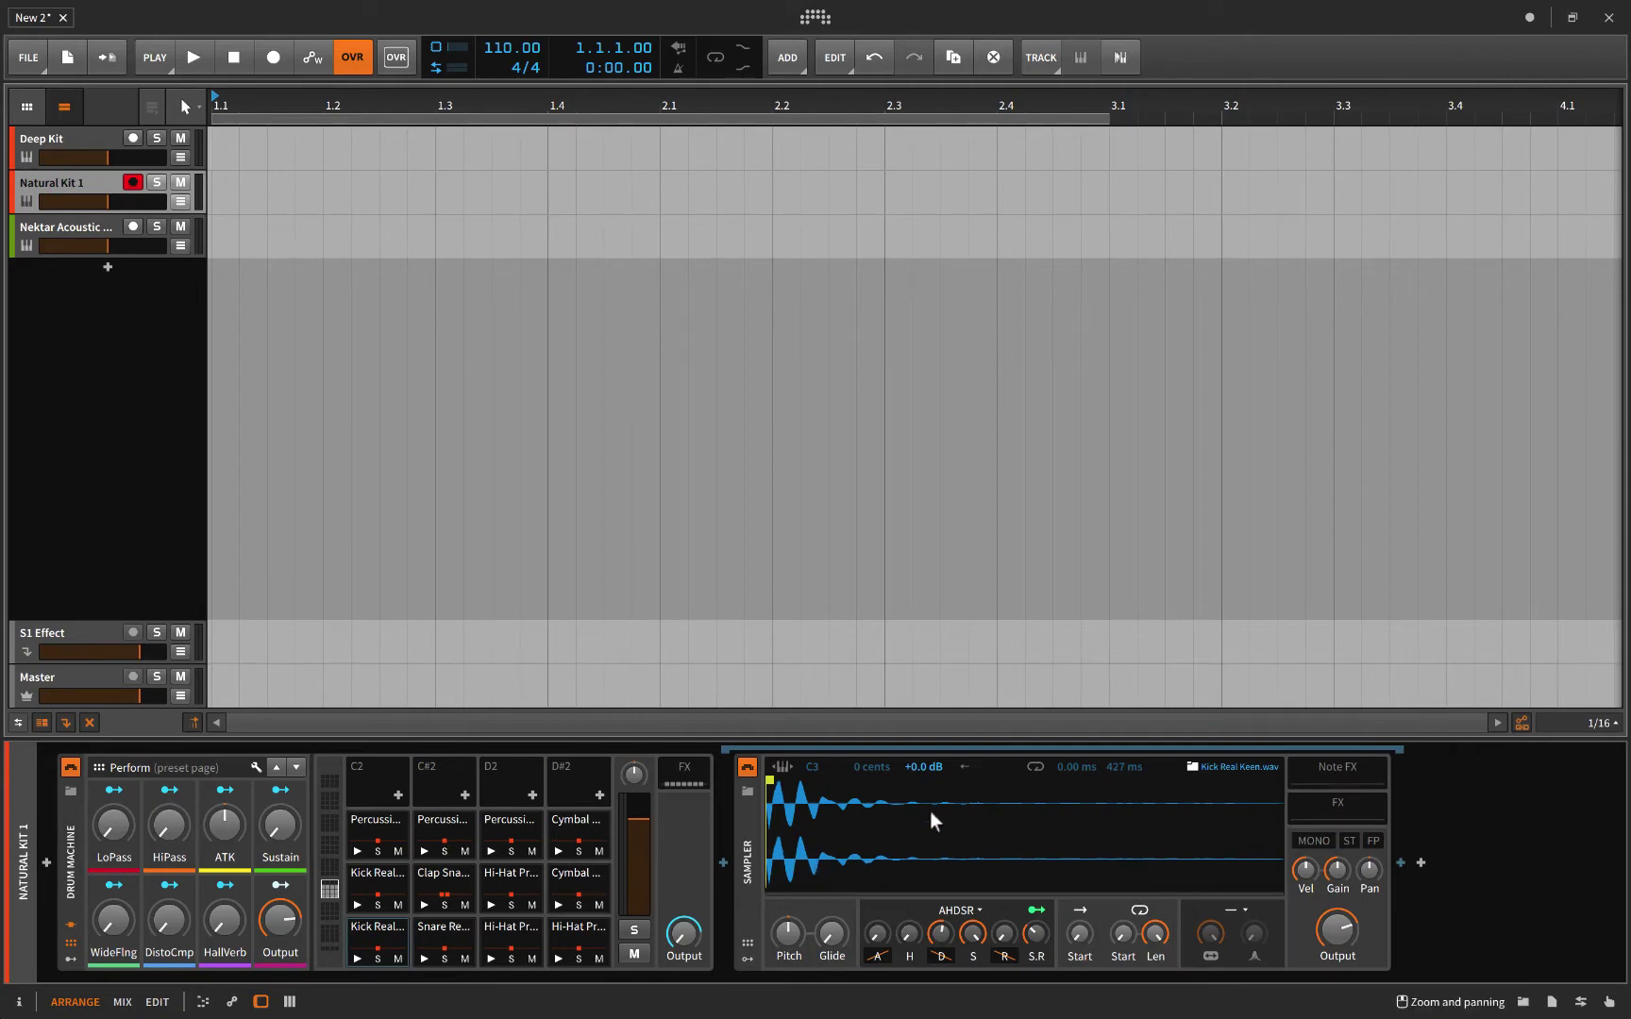
left_click(77, 228)
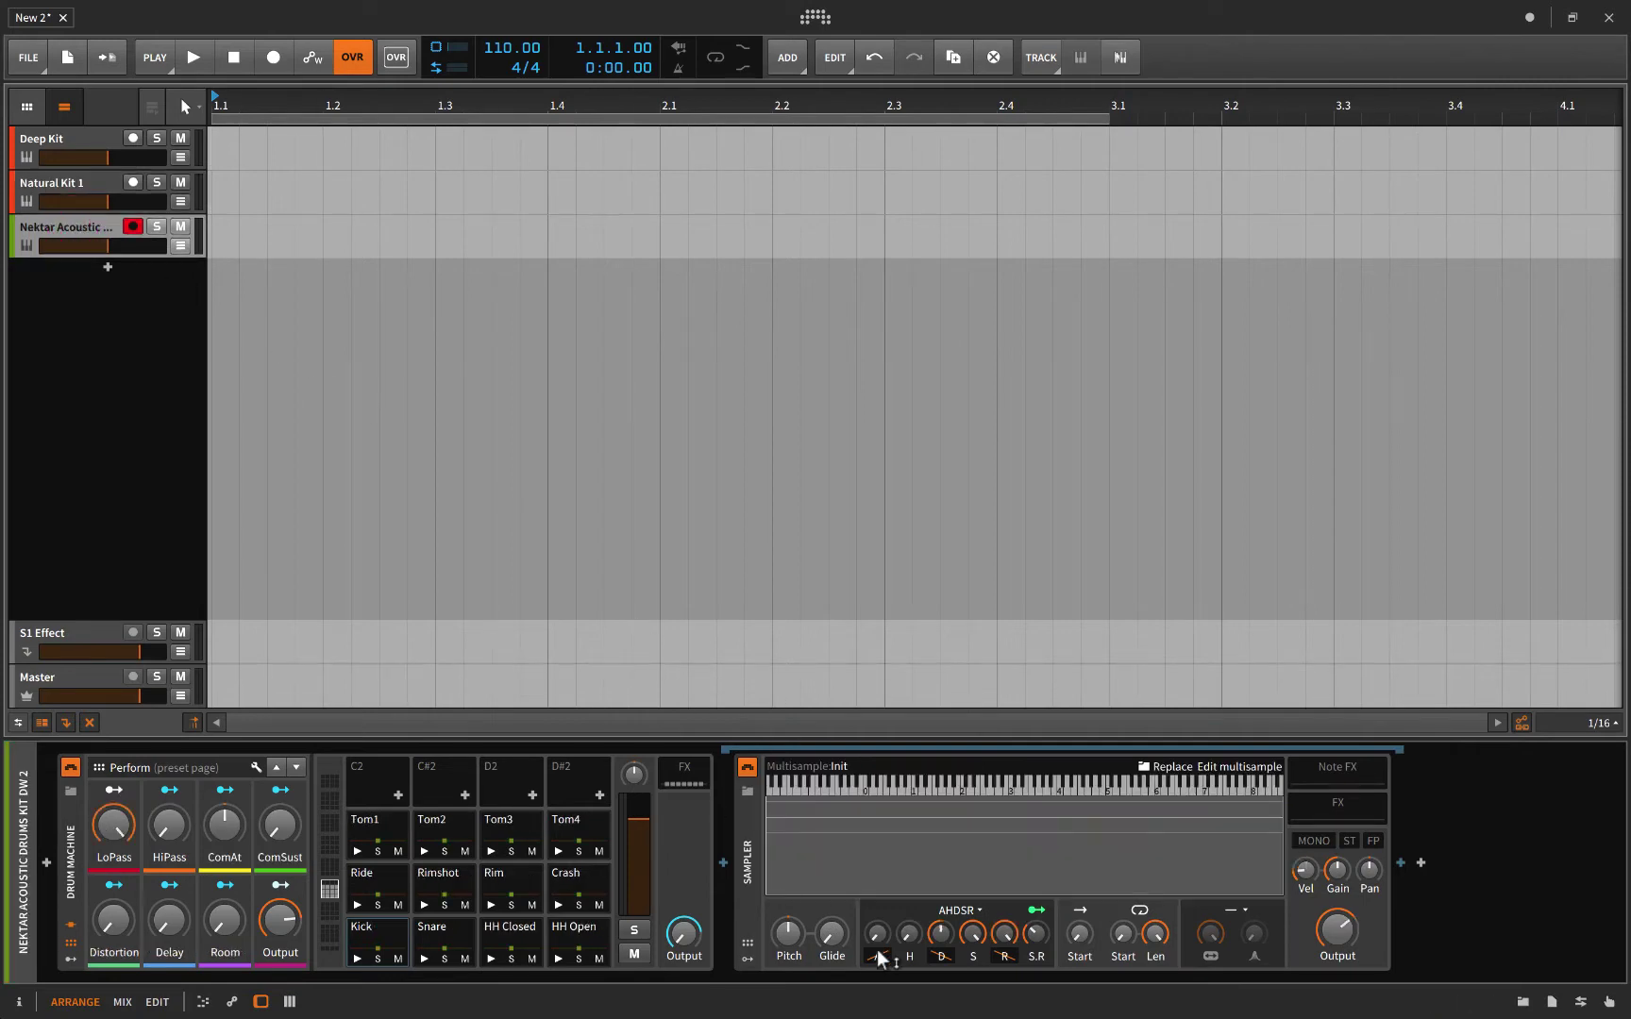
left_click(98, 140)
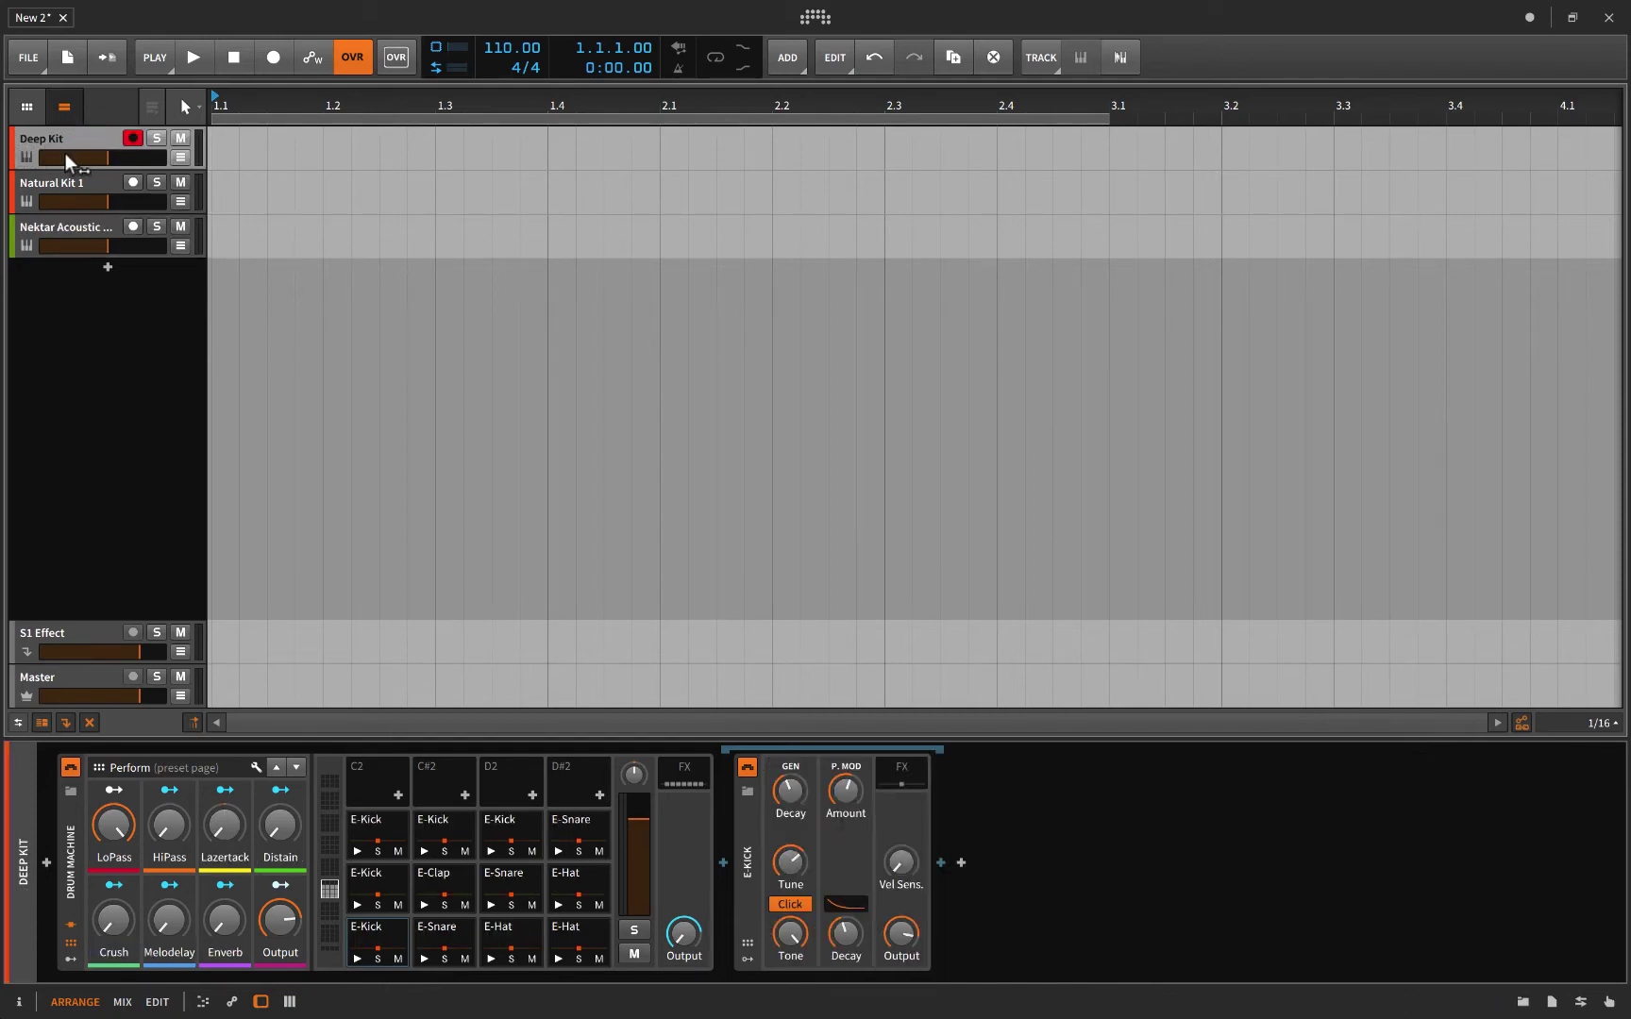
Audition the lowest E-Kick pad and adjust its generator decay, trying about 2.2 s before settling on a medium decay.
left_click(355, 954)
left_click_drag(849, 894, 831, 899)
mouse_move(796, 813)
left_click_drag(794, 790, 793, 660)
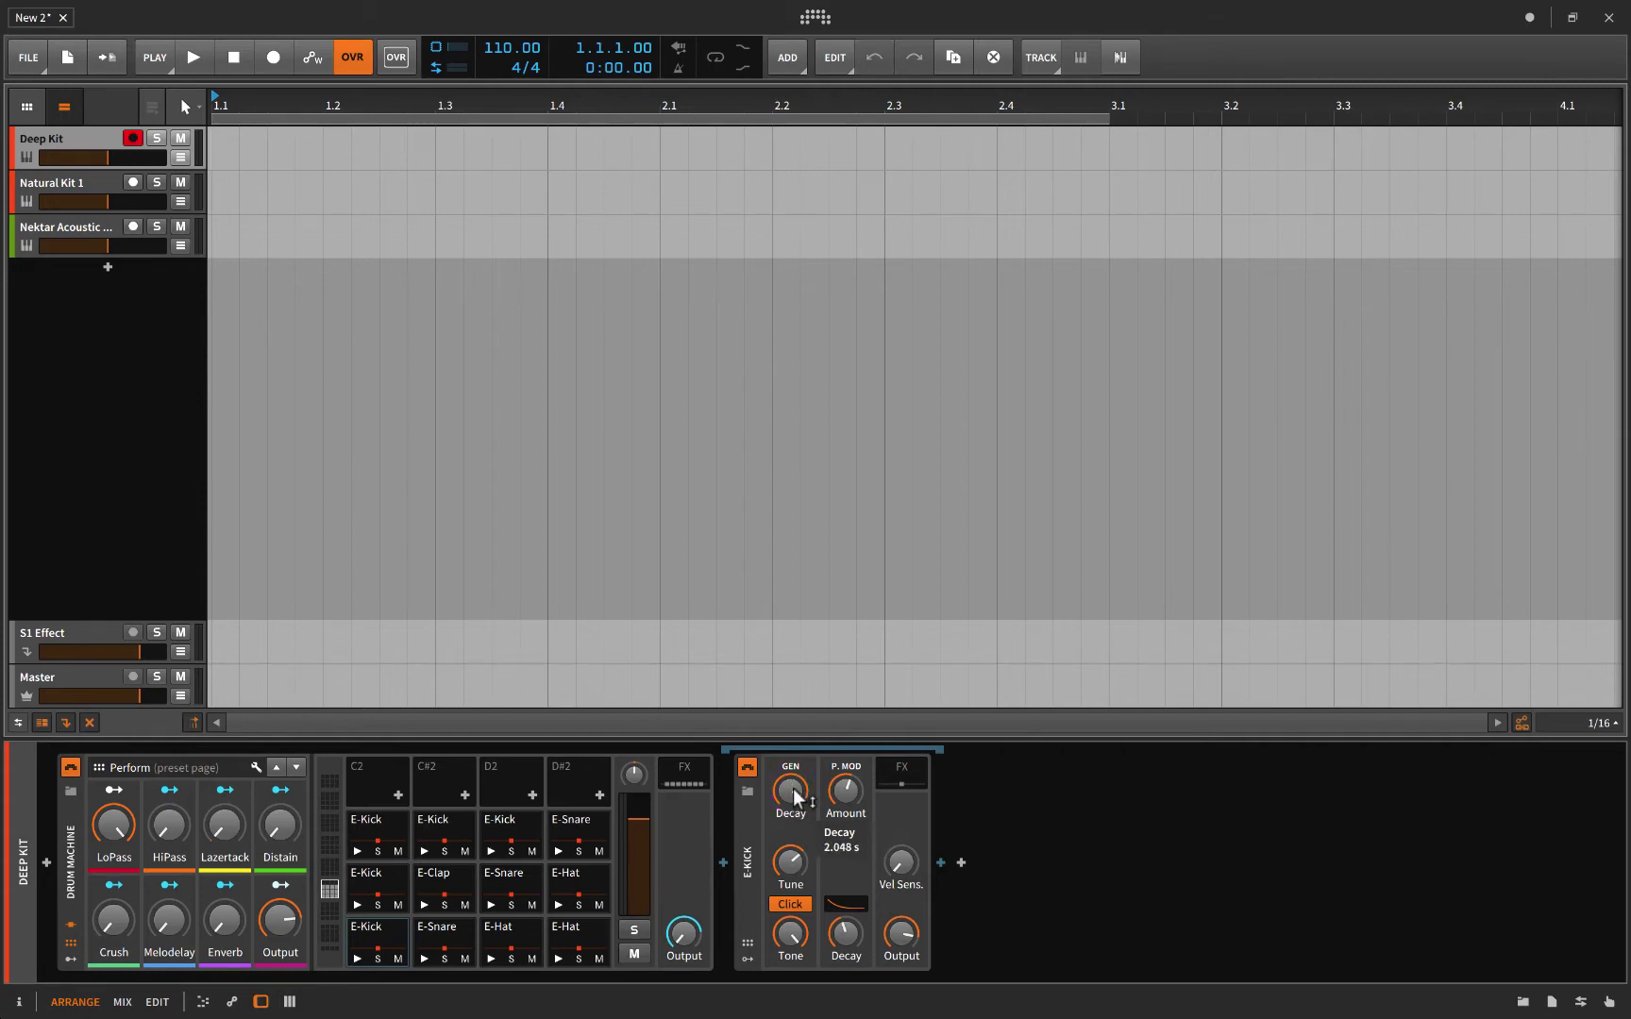
mouse_move(794, 797)
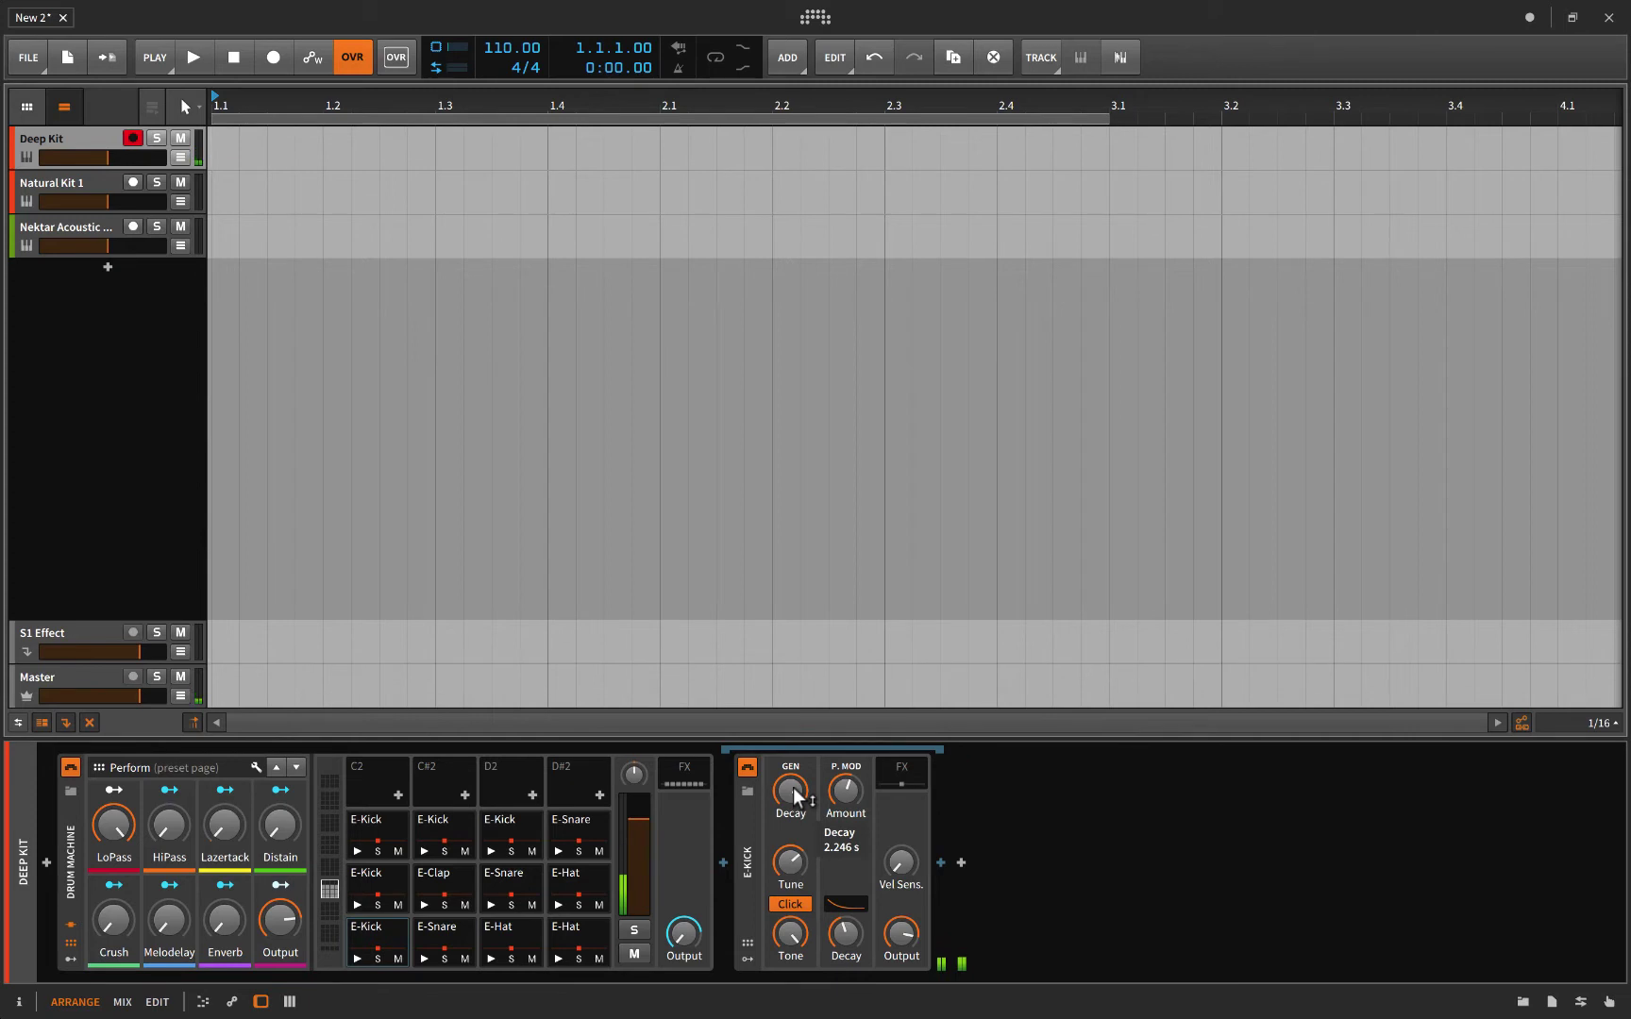
left_click_drag(794, 789, 794, 934)
mouse_move(791, 789)
left_mouse_down()
mouse_move(791, 758)
mouse_move(793, 791)
mouse_move(793, 776)
left_mouse_up()
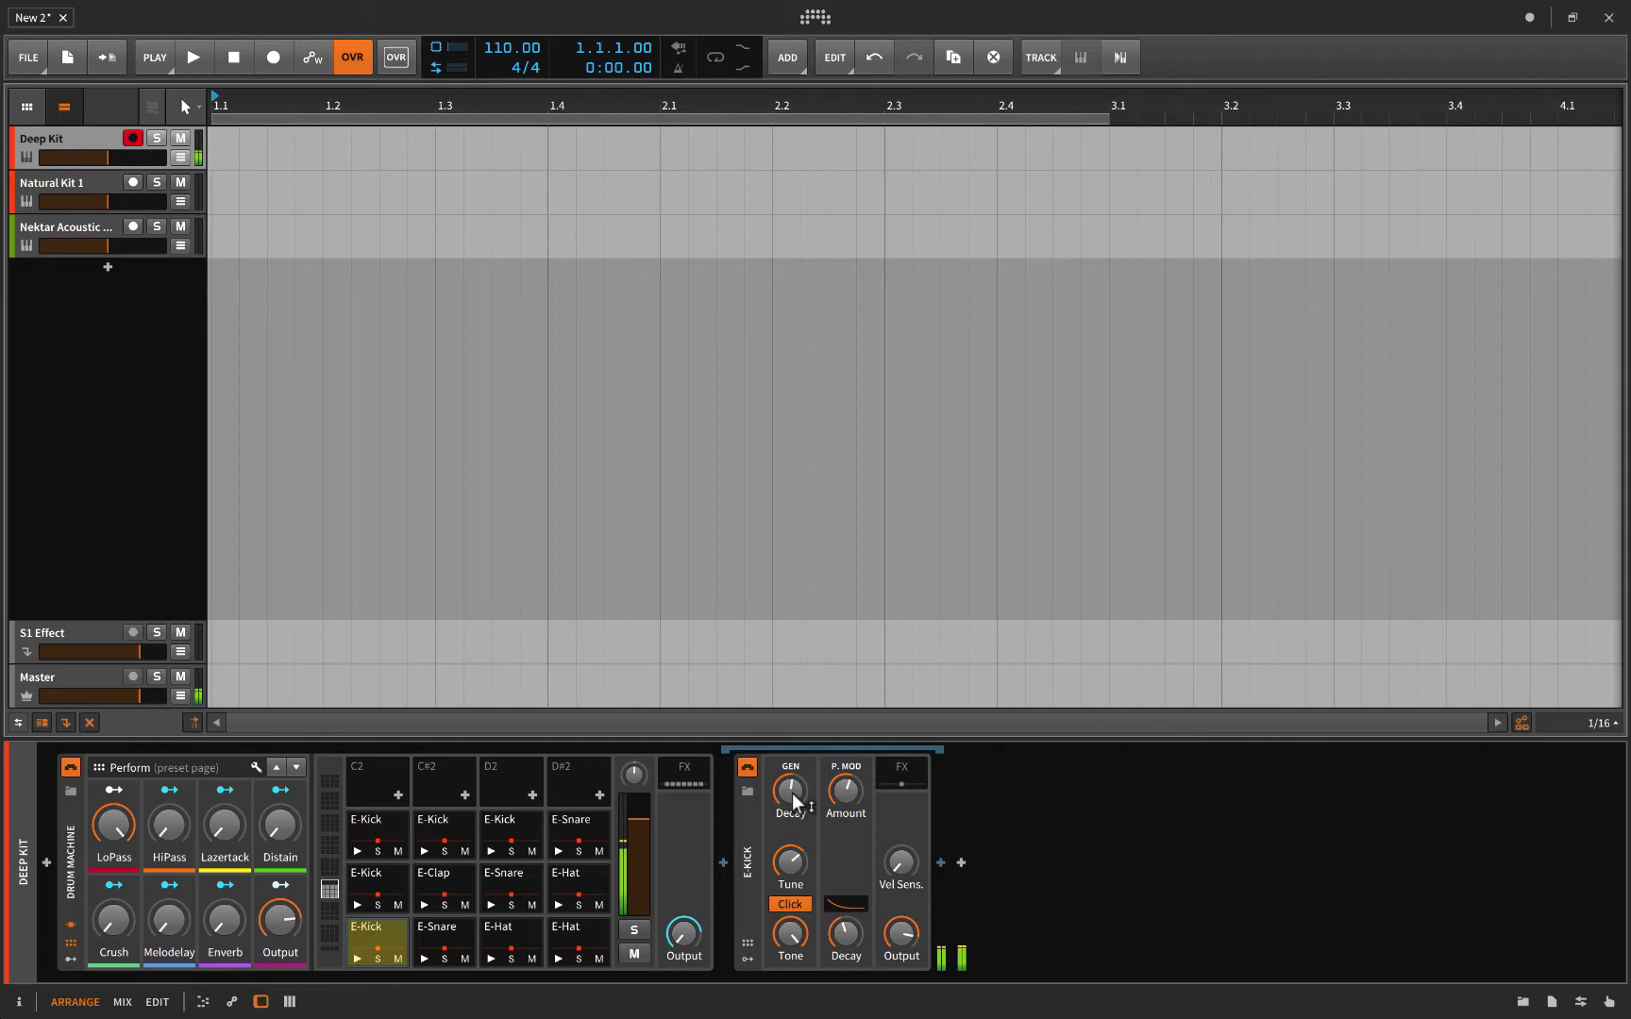
Set the E-Kick's Tune to about 56.4 Hz and briefly show the Deep Kit track's automation lane for it.
mouse_move(789, 858)
left_mouse_down()
mouse_move(788, 874)
mouse_move(789, 856)
left_mouse_up()
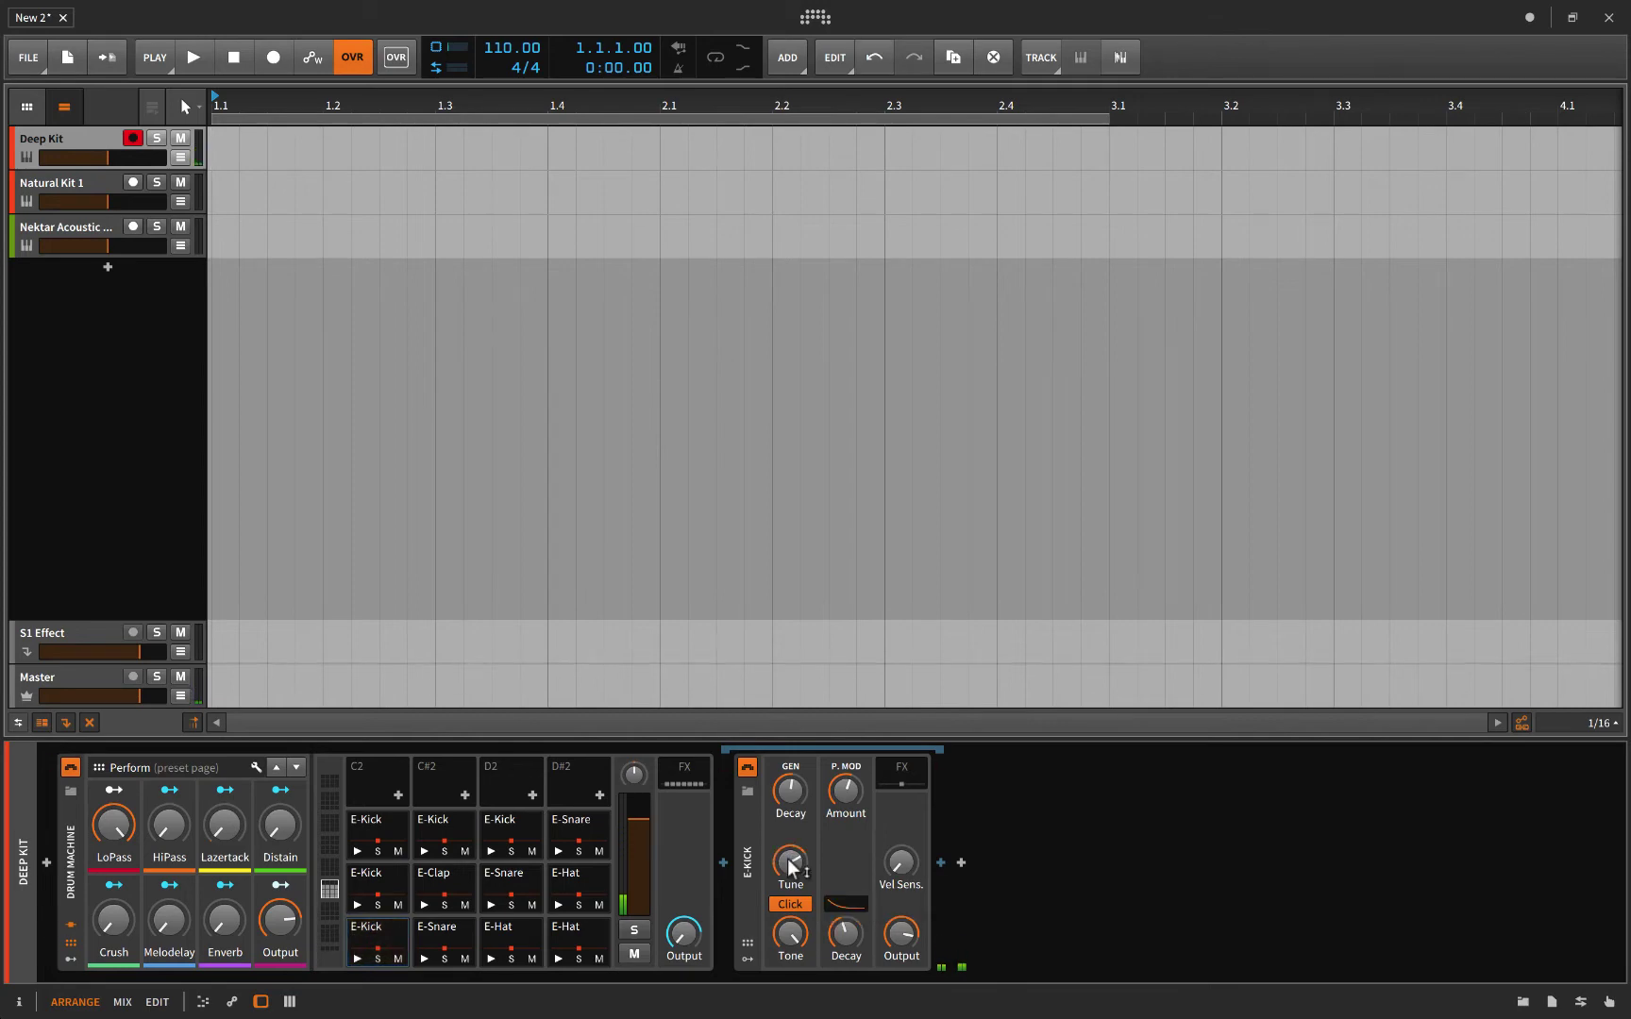
mouse_move(795, 862)
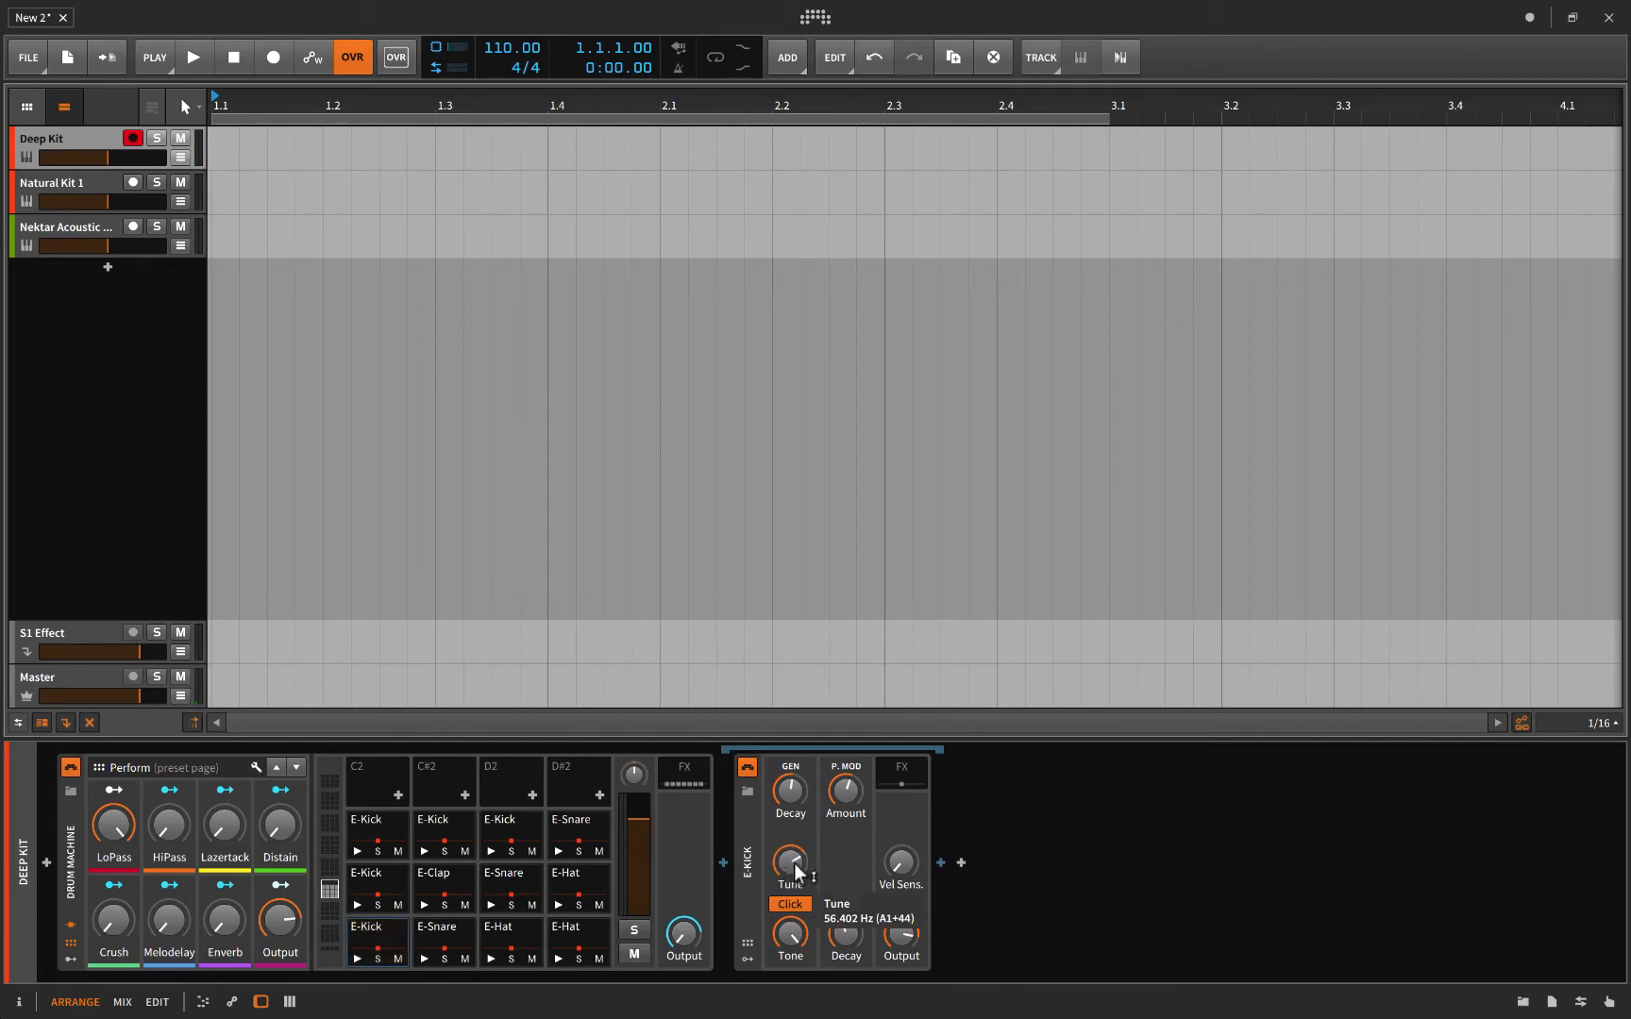
left_click(180, 158)
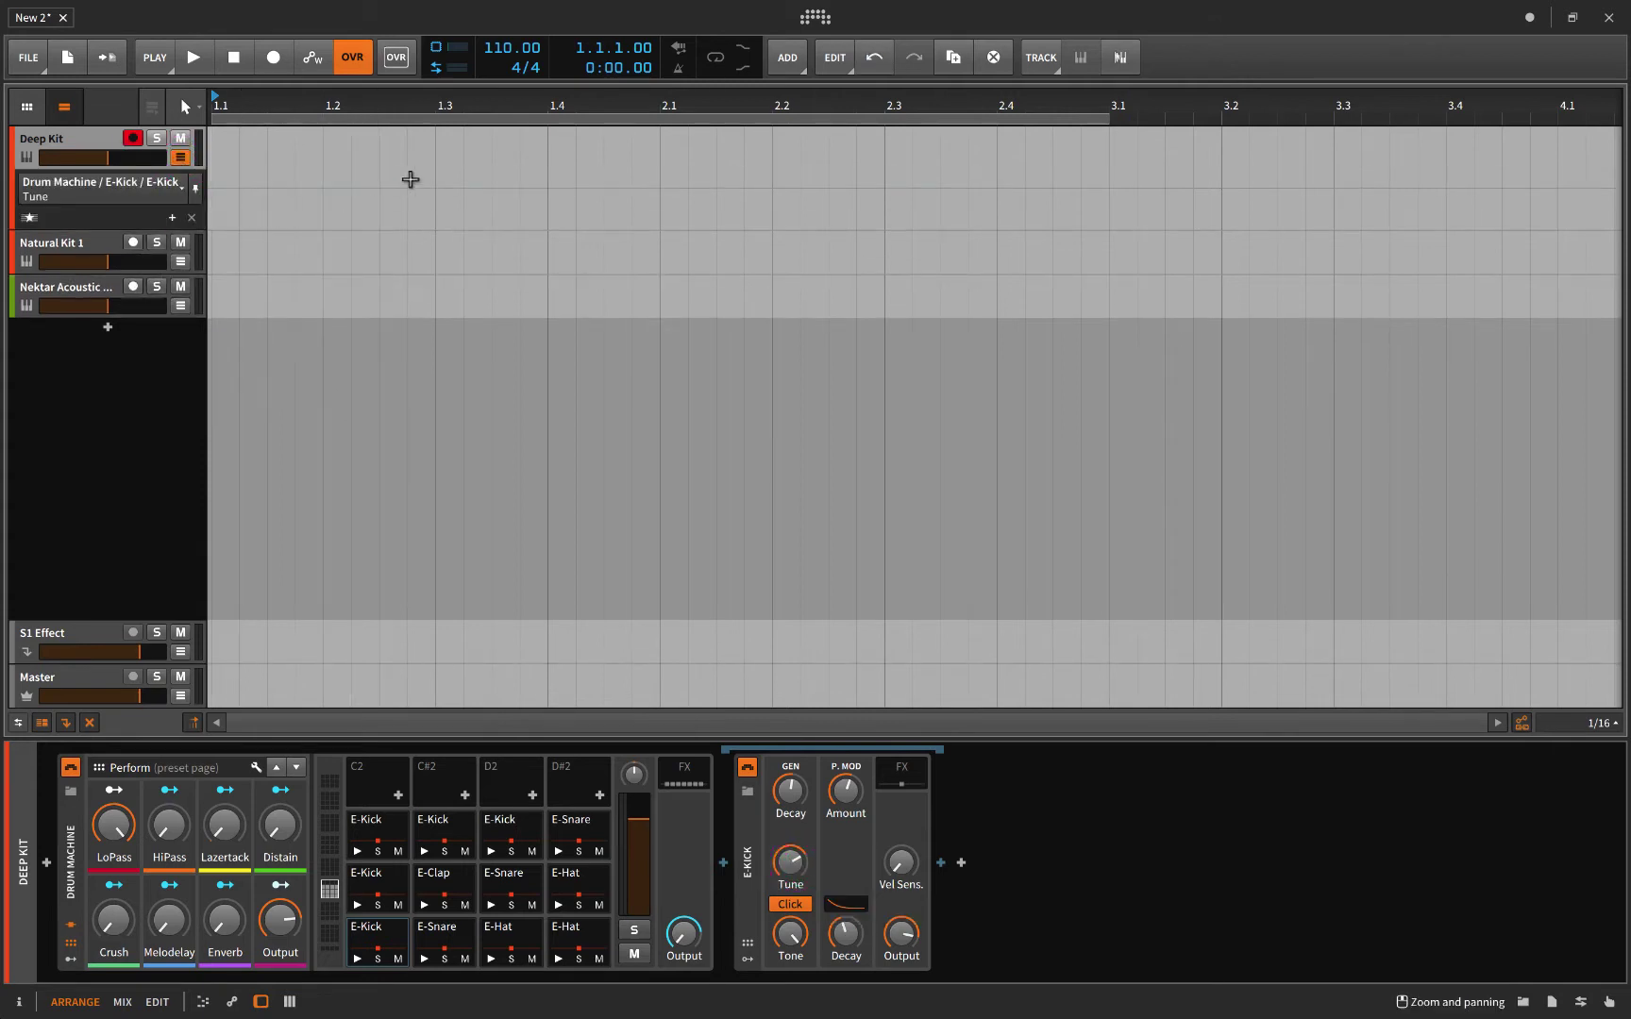
left_click(180, 158)
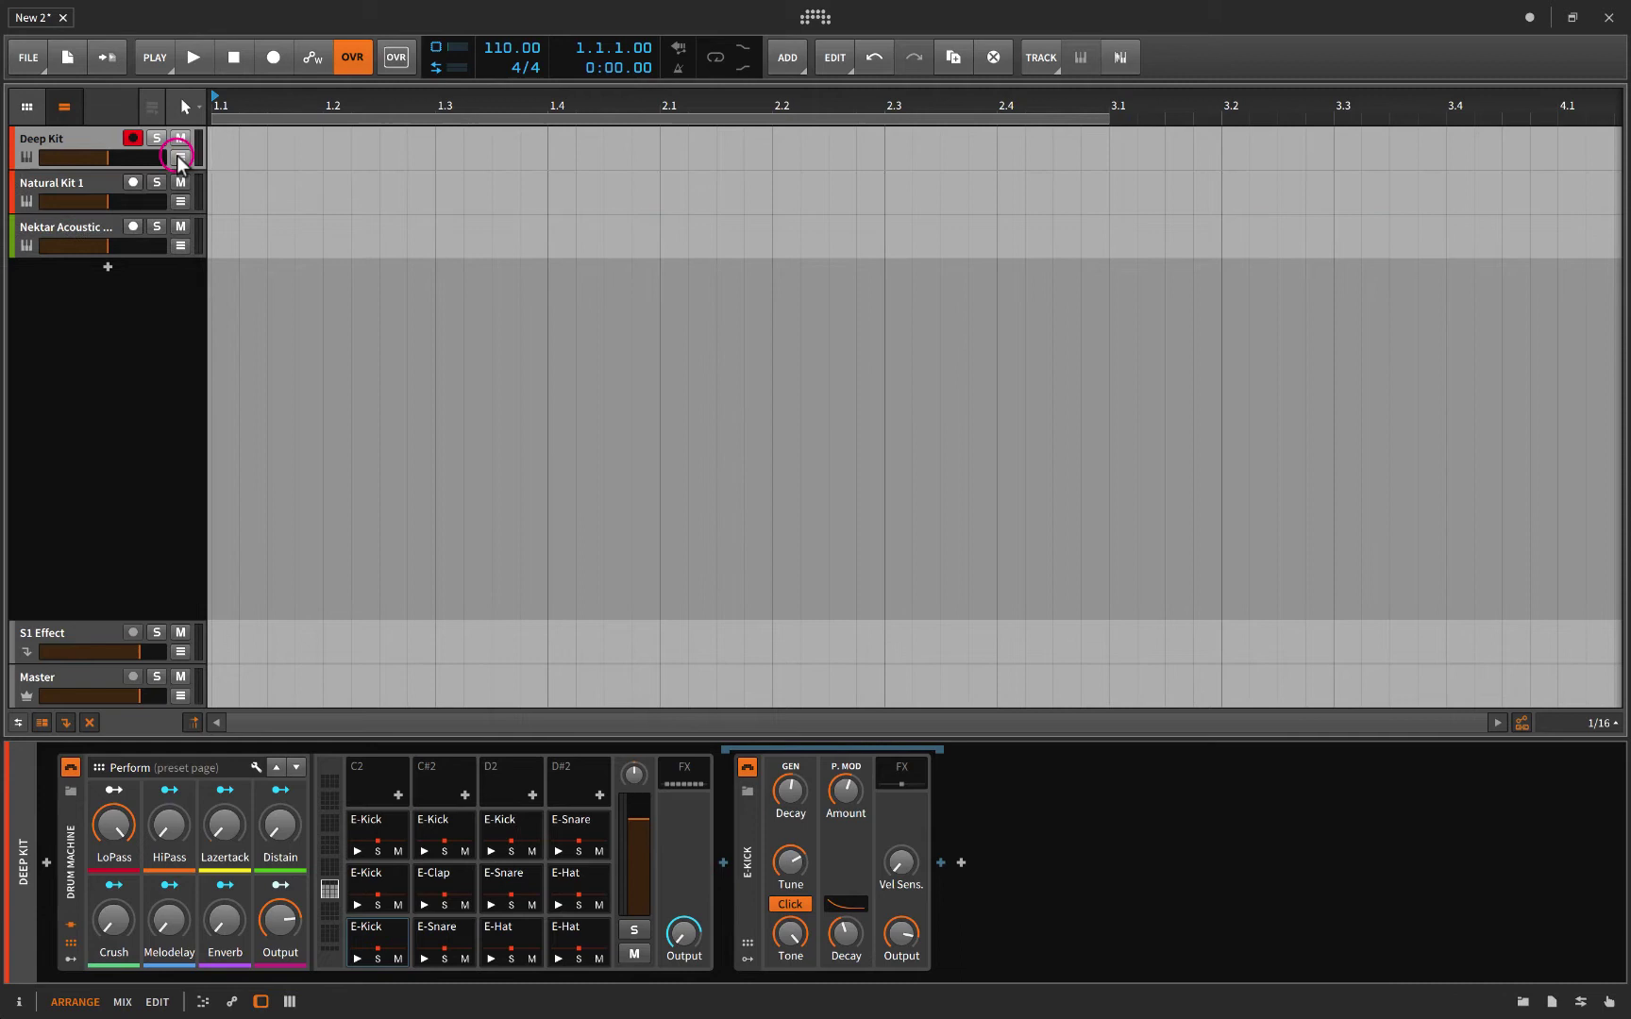
Toggle the E-Kick's Click option off and on to compare the attack, leaving it enabled.
left_click(790, 906)
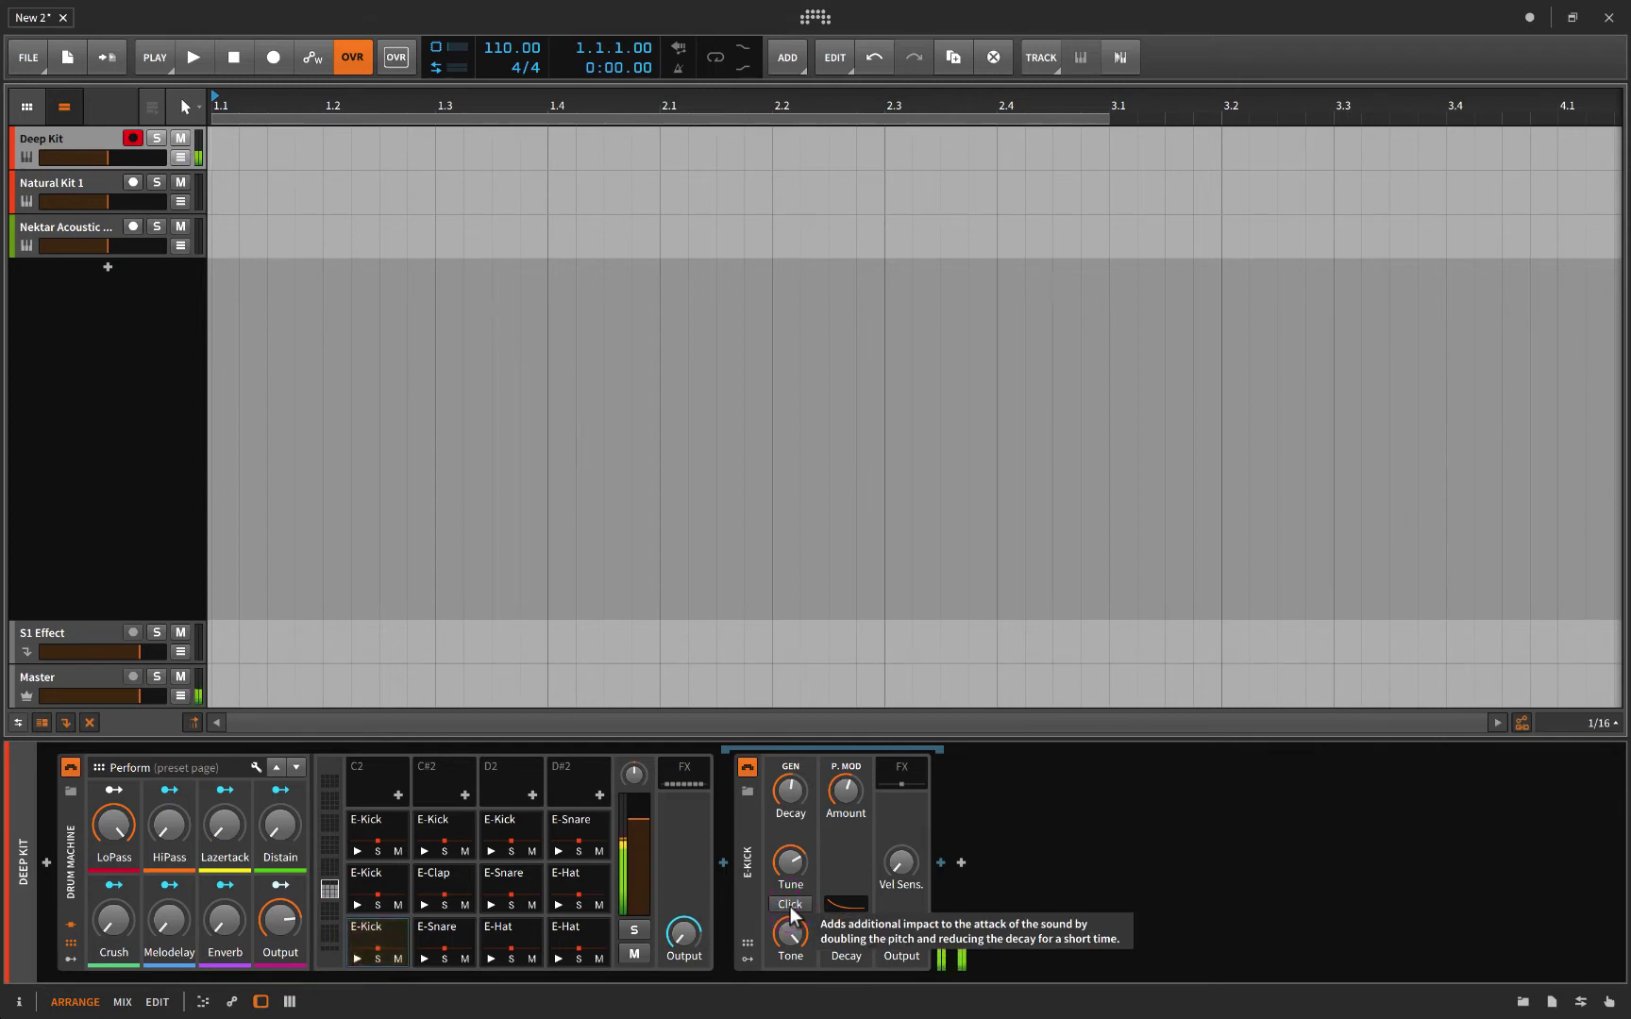
left_click(790, 905)
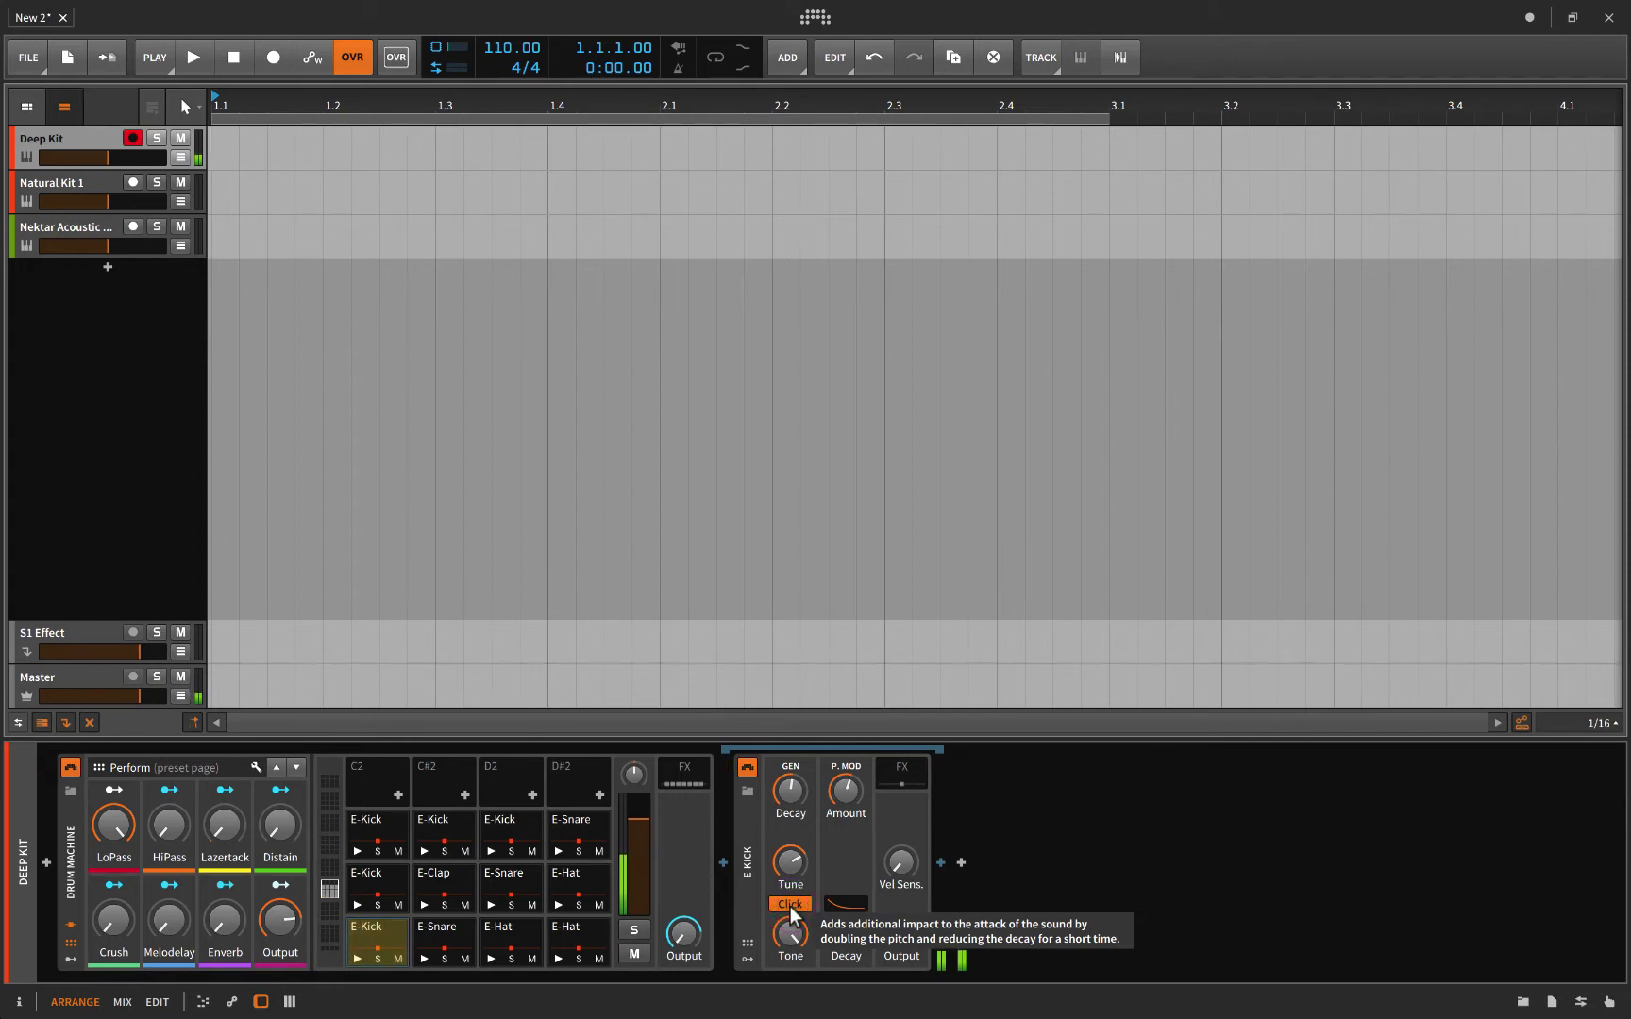
left_click(788, 905)
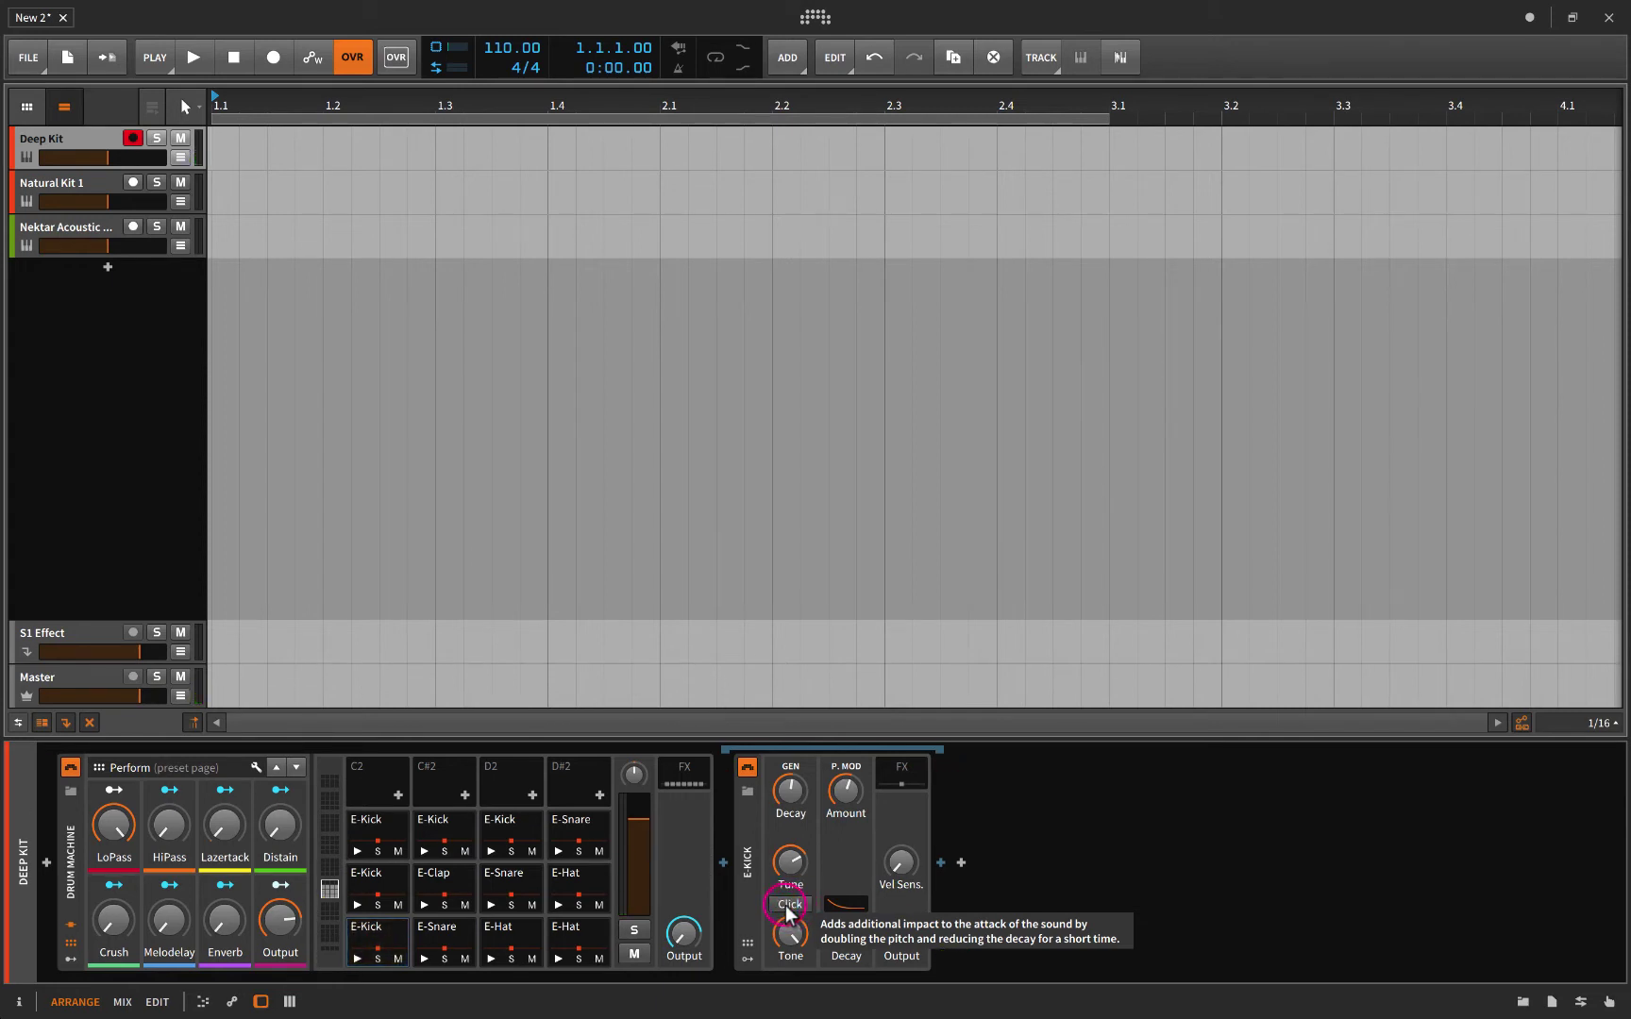
left_click(787, 905)
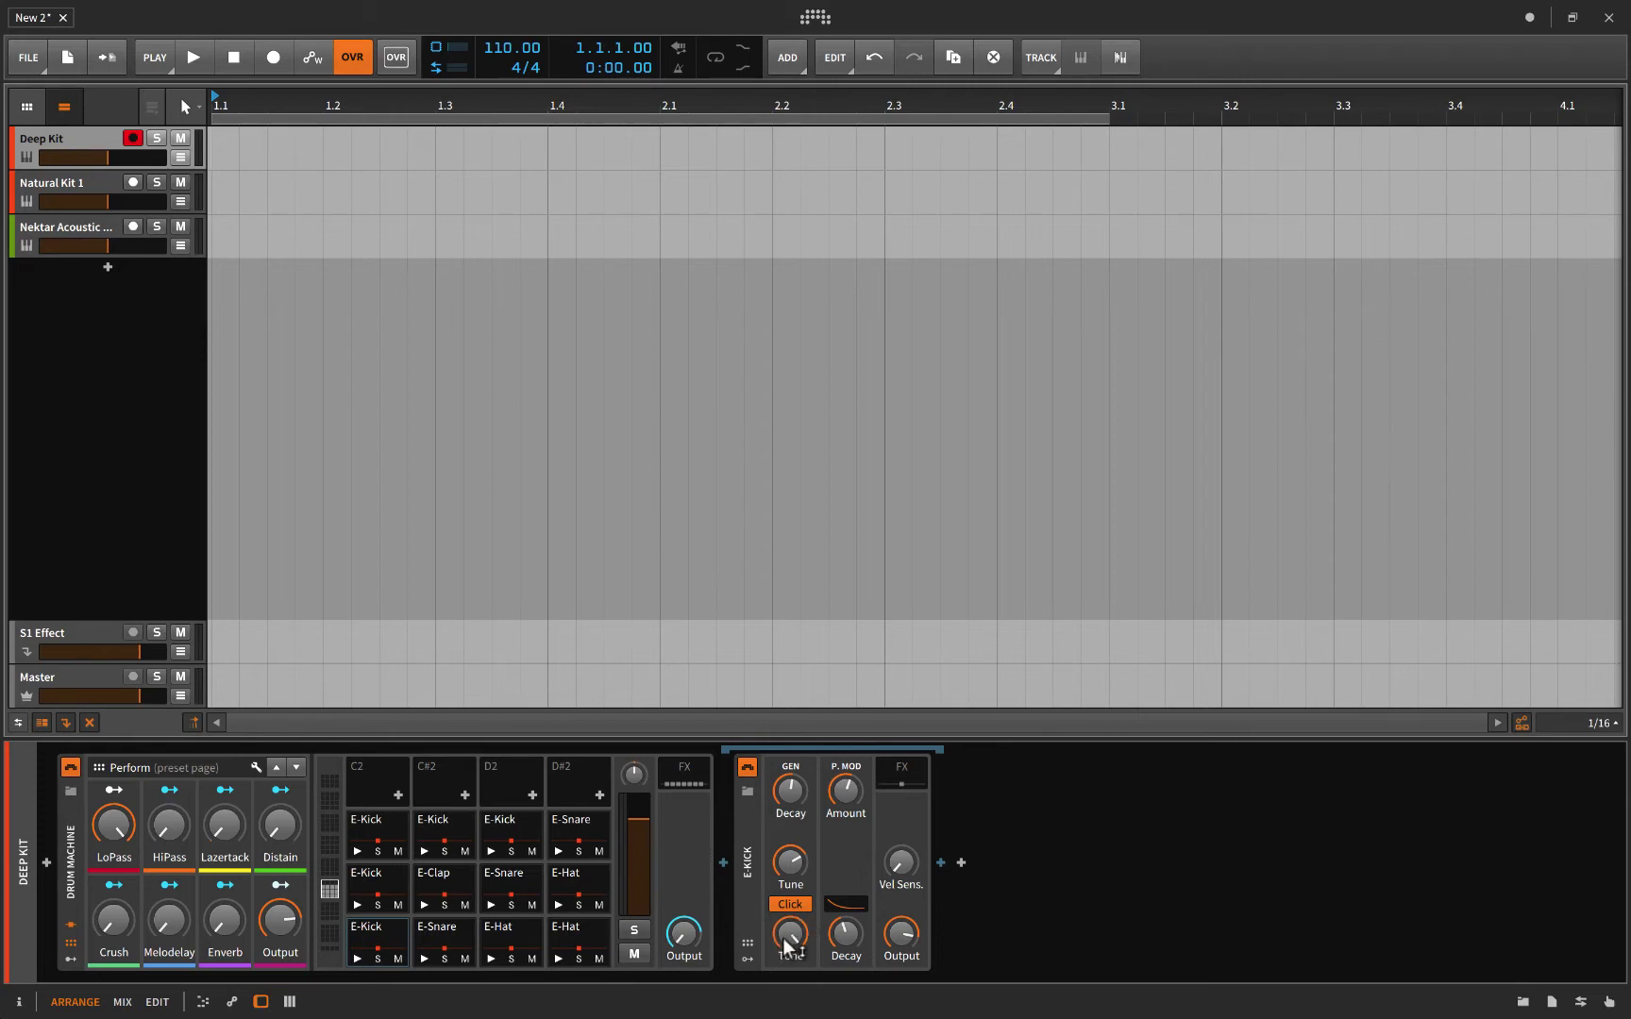
Try a lower Tone on the E-Kick and return the Tone to its bright maximum.
mouse_move(791, 941)
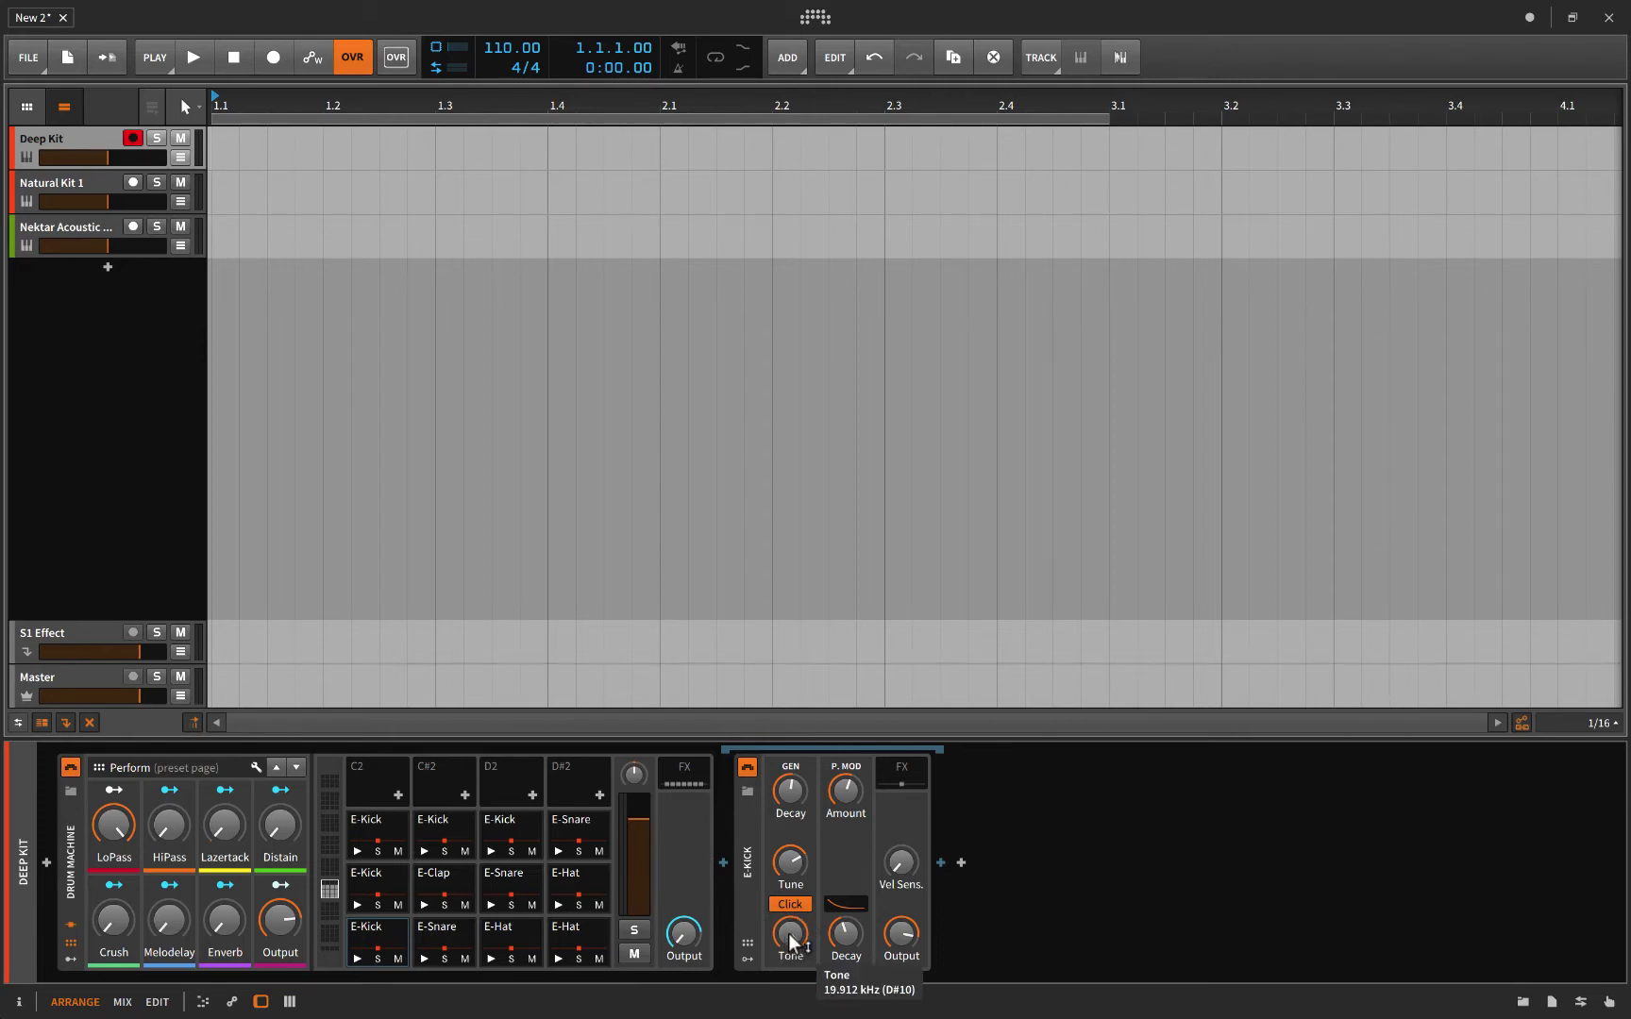
left_click_drag(791, 941, 791, 991)
mouse_move(792, 932)
mouse_move(789, 935)
left_mouse_down()
mouse_move(789, 904)
mouse_move(791, 939)
left_mouse_up()
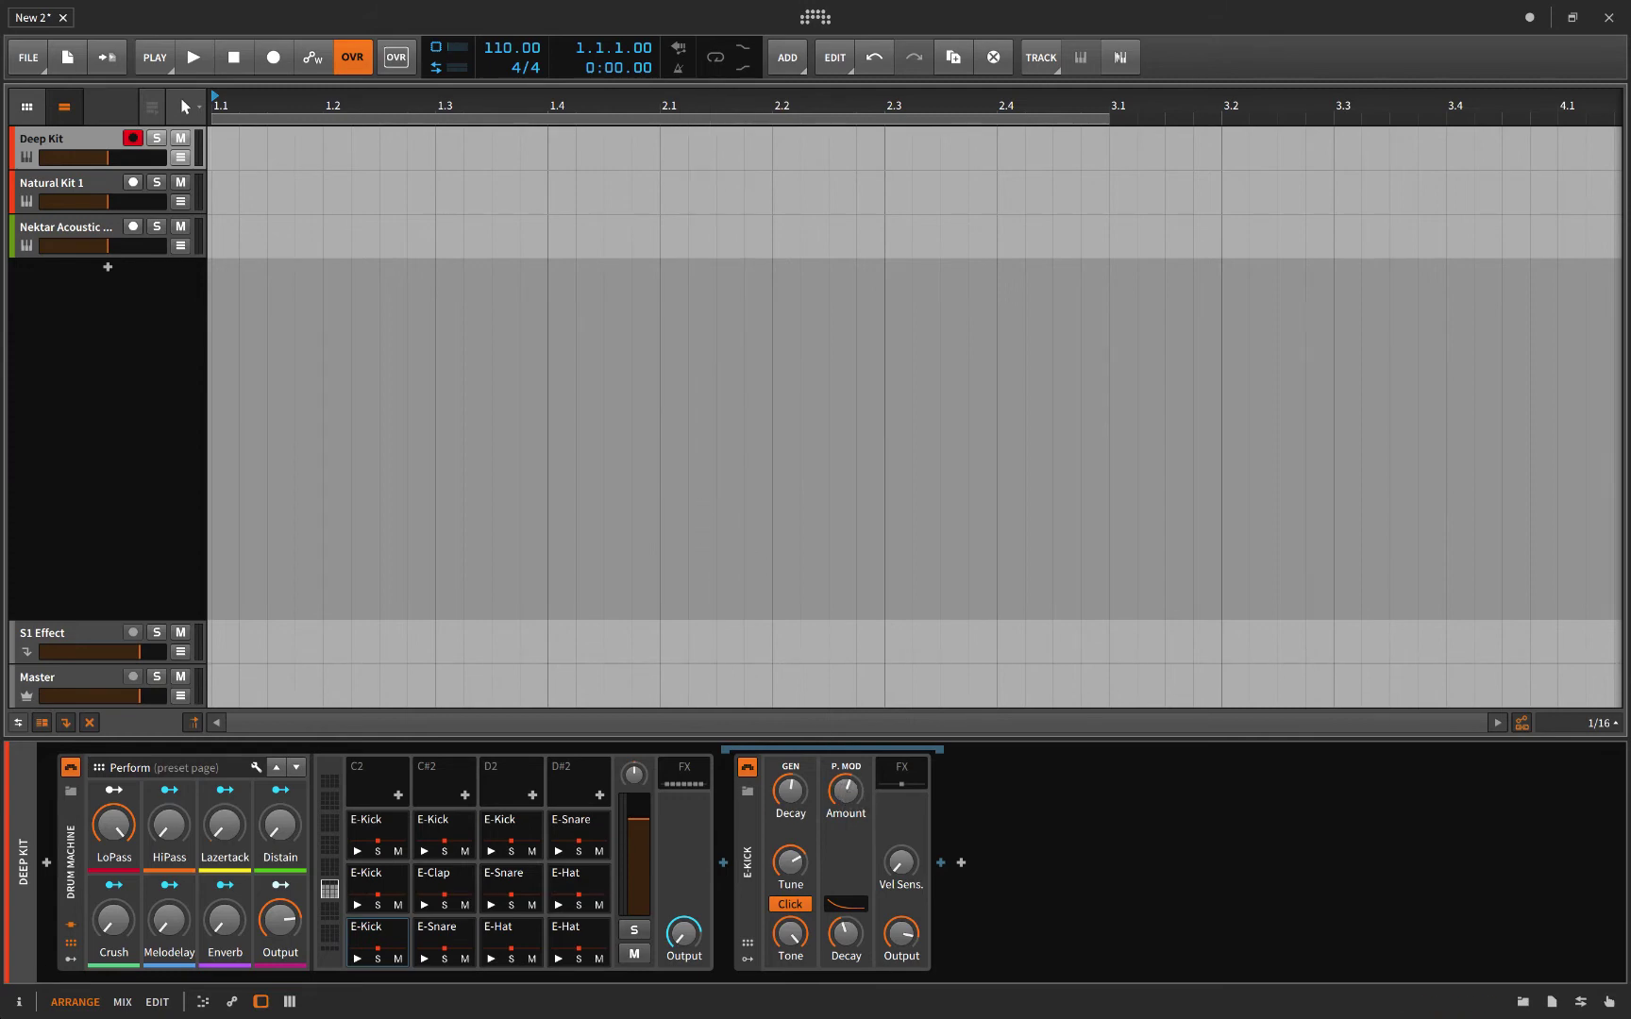
Set the lowest E-Kick's pitch modulation amount to about +5.4 st and reduce the amount on the E-Kick pad above it.
left_click_drag(842, 790, 845, 831)
mouse_move(842, 790)
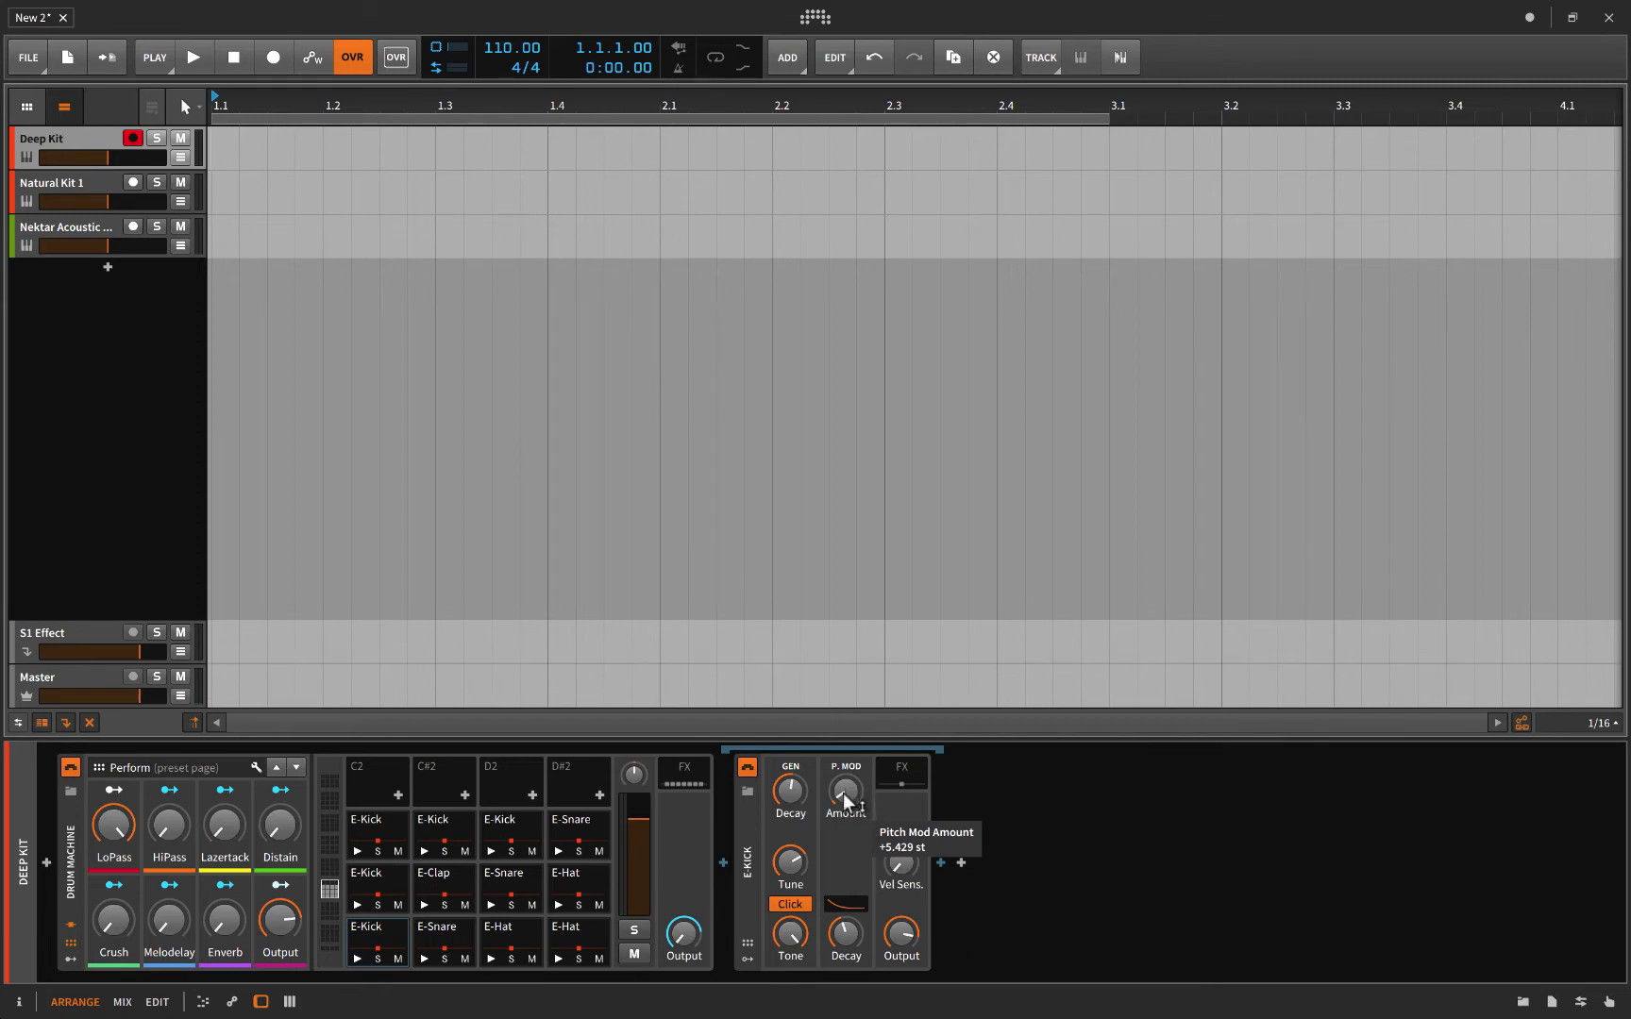
left_click(367, 887)
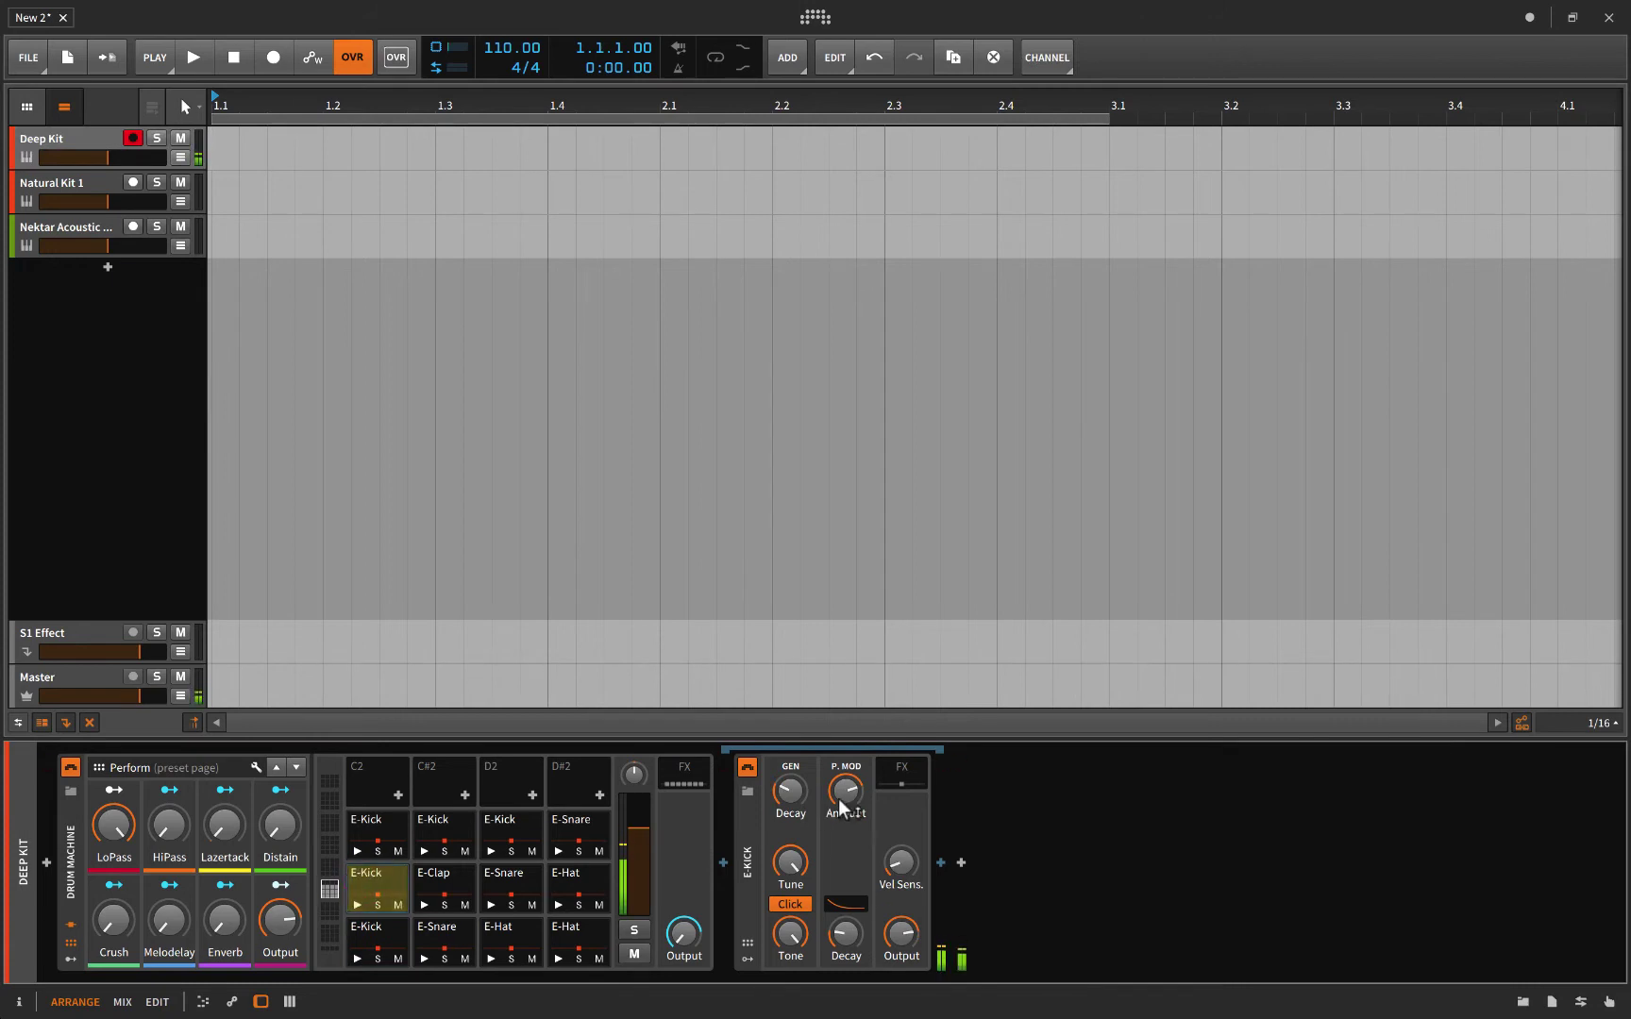
mouse_move(840, 795)
left_mouse_down()
mouse_move(840, 767)
mouse_move(846, 781)
left_mouse_up()
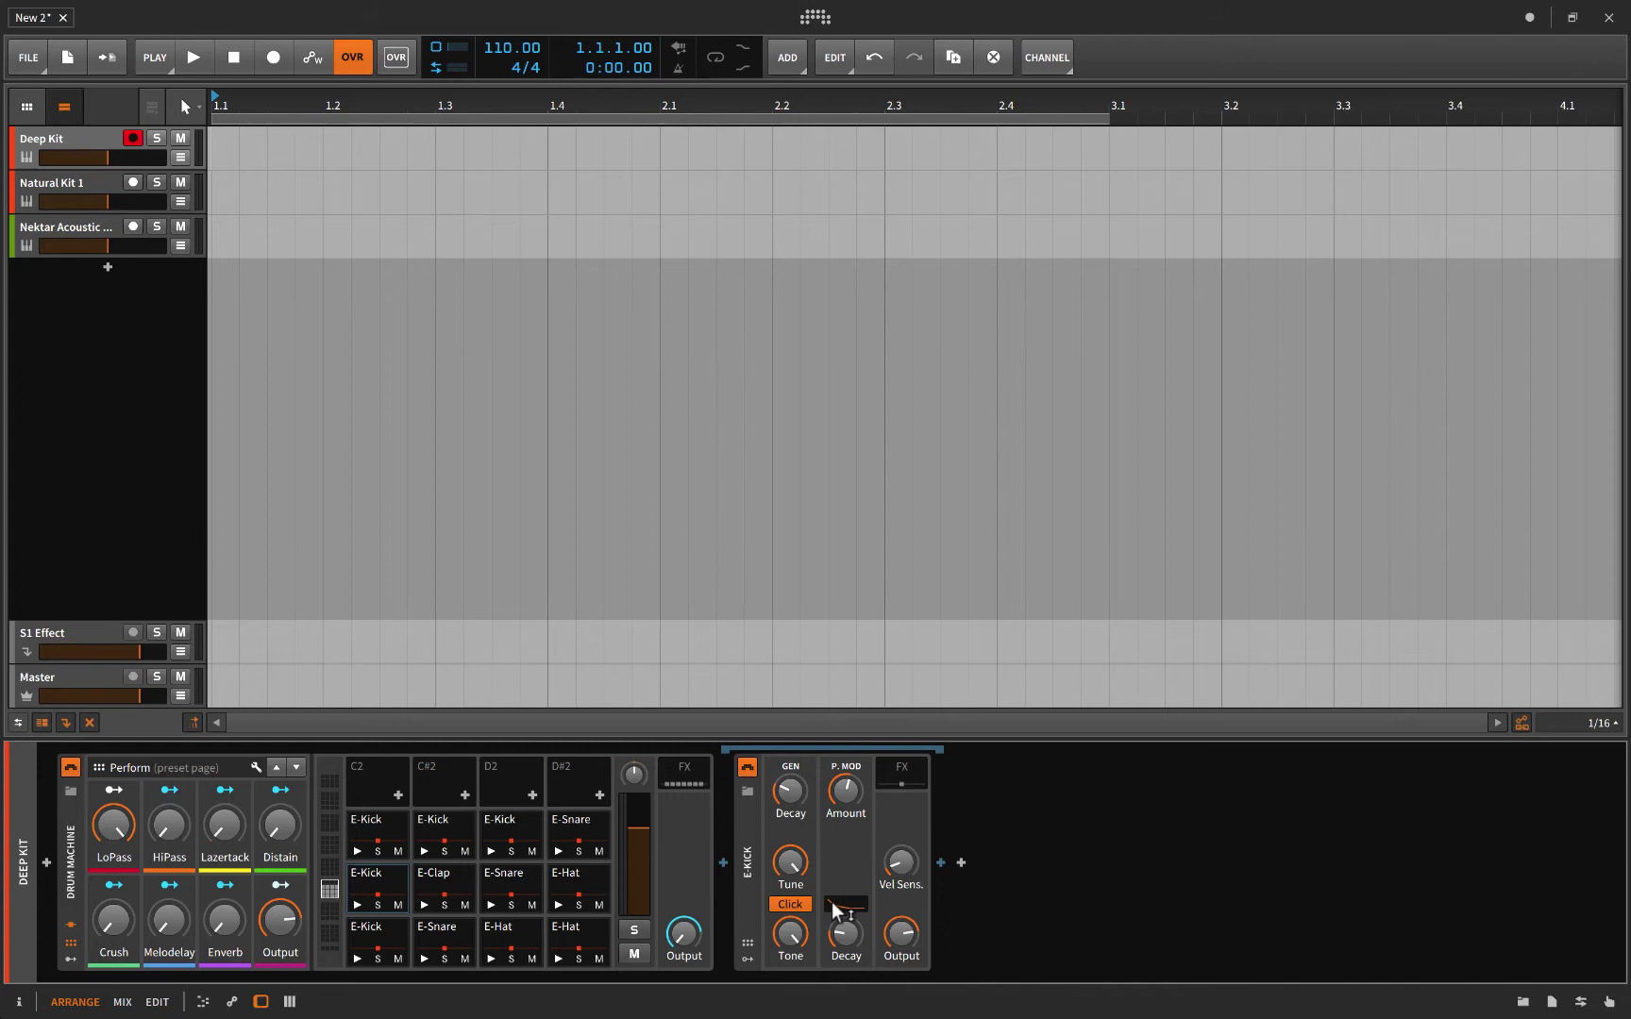
Adjust the selected E-Kick's pitch modulation curve and Pitch Mod Decay, testing decays of 10 s and about 10 ms.
left_click(842, 908)
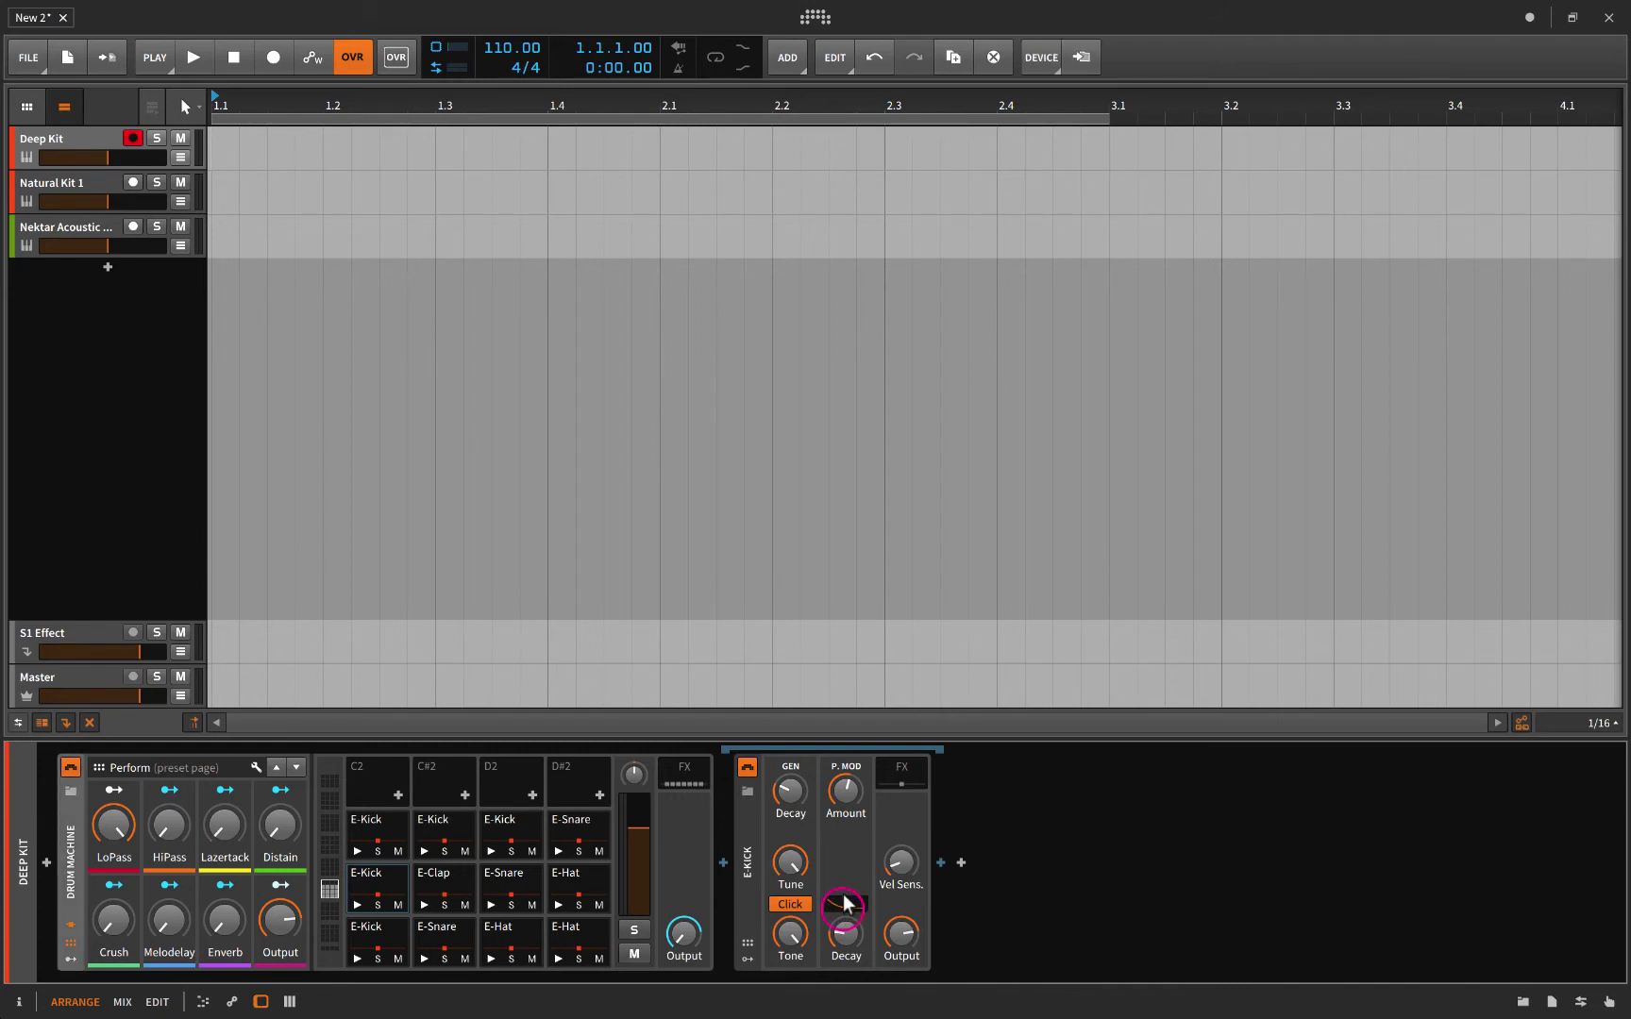
mouse_move(841, 905)
left_mouse_down()
mouse_move(845, 928)
mouse_move(846, 892)
mouse_move(842, 931)
mouse_move(842, 907)
left_mouse_up()
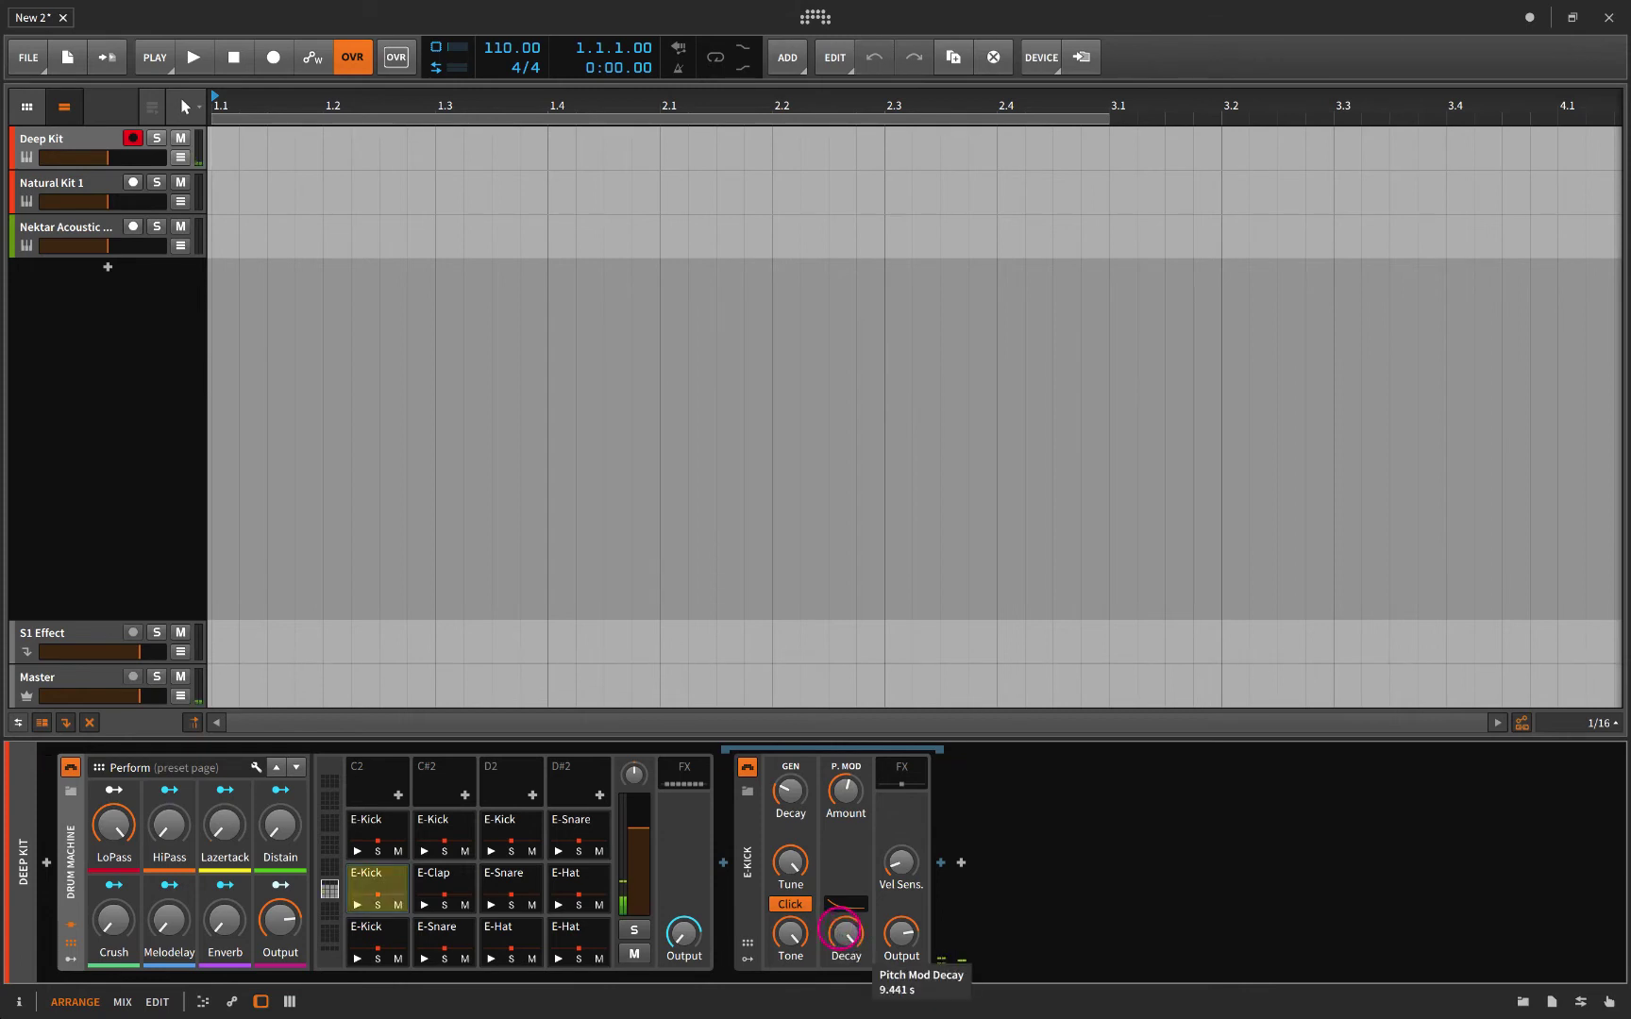
left_click(849, 934)
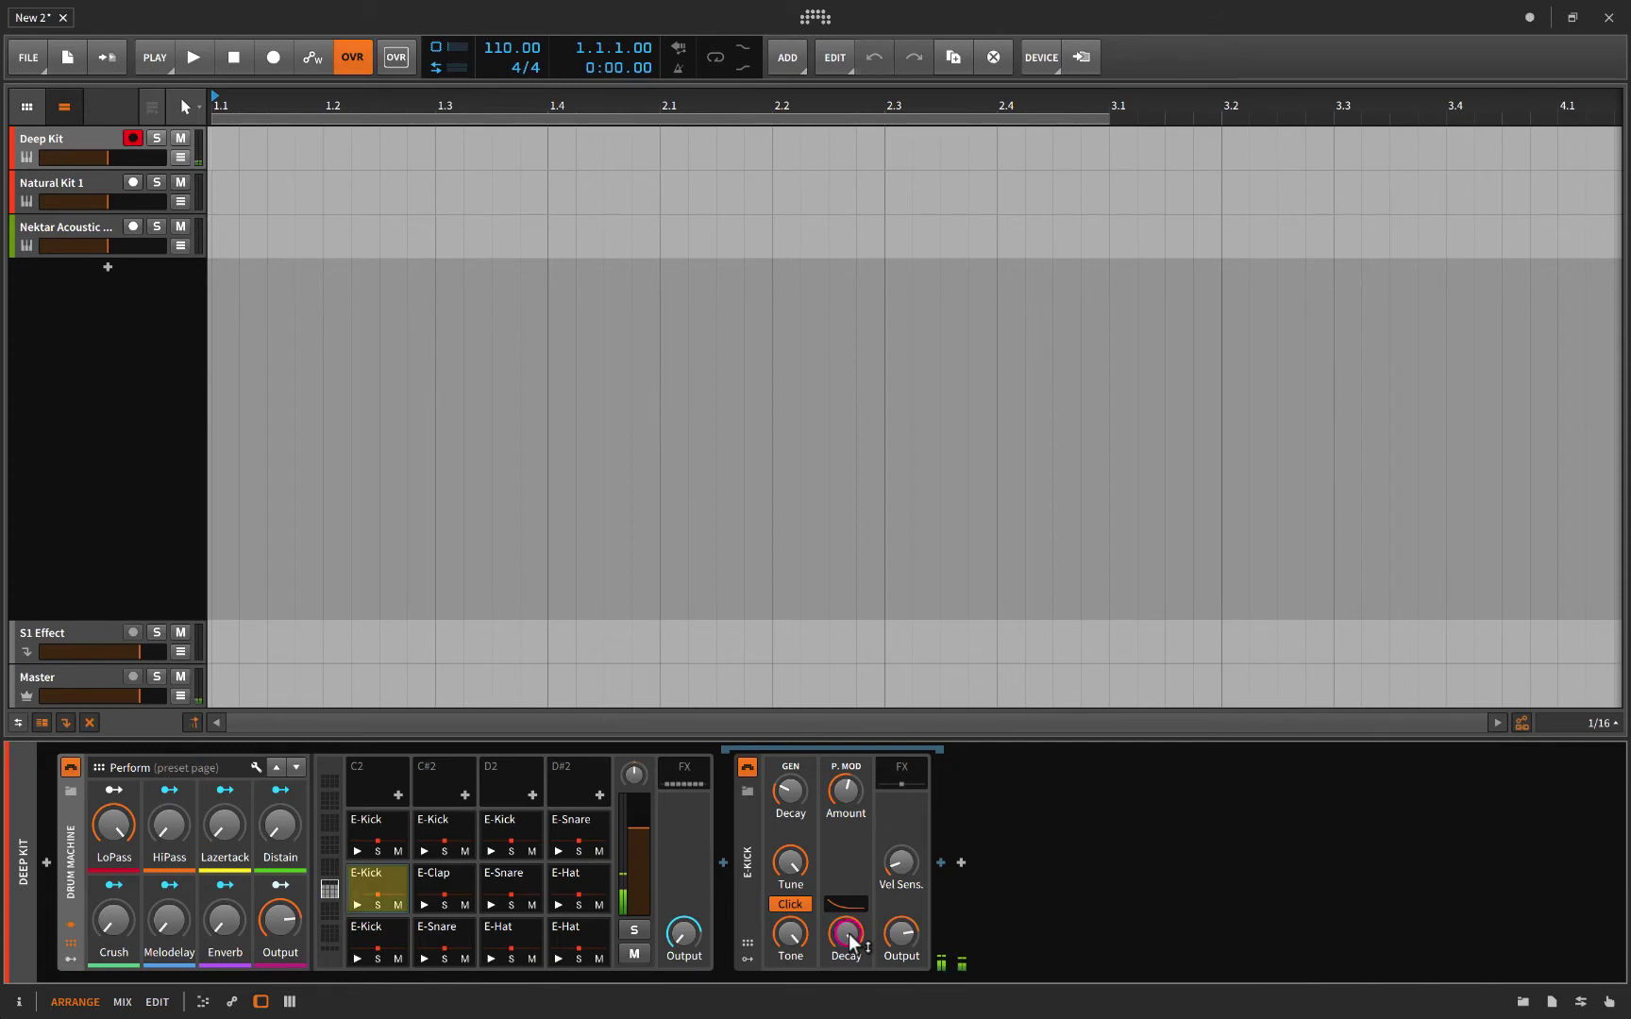
mouse_move(849, 941)
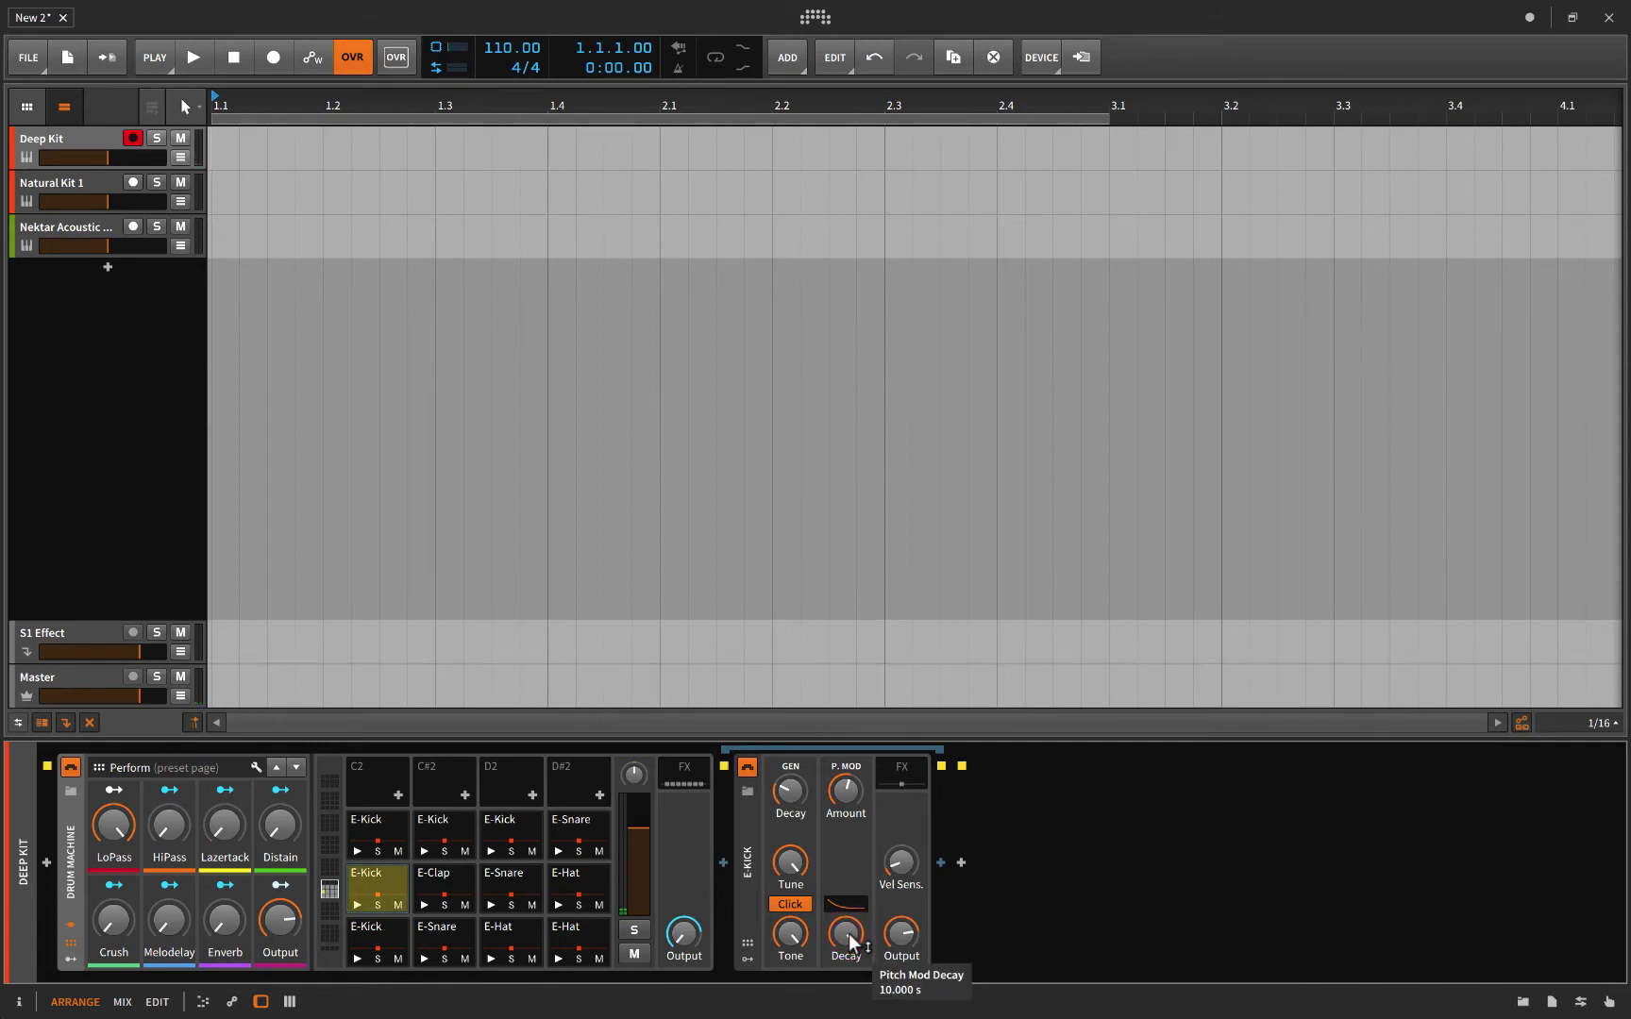
left_click_drag(850, 939, 849, 1001)
scroll(845, 931, "up", 1)
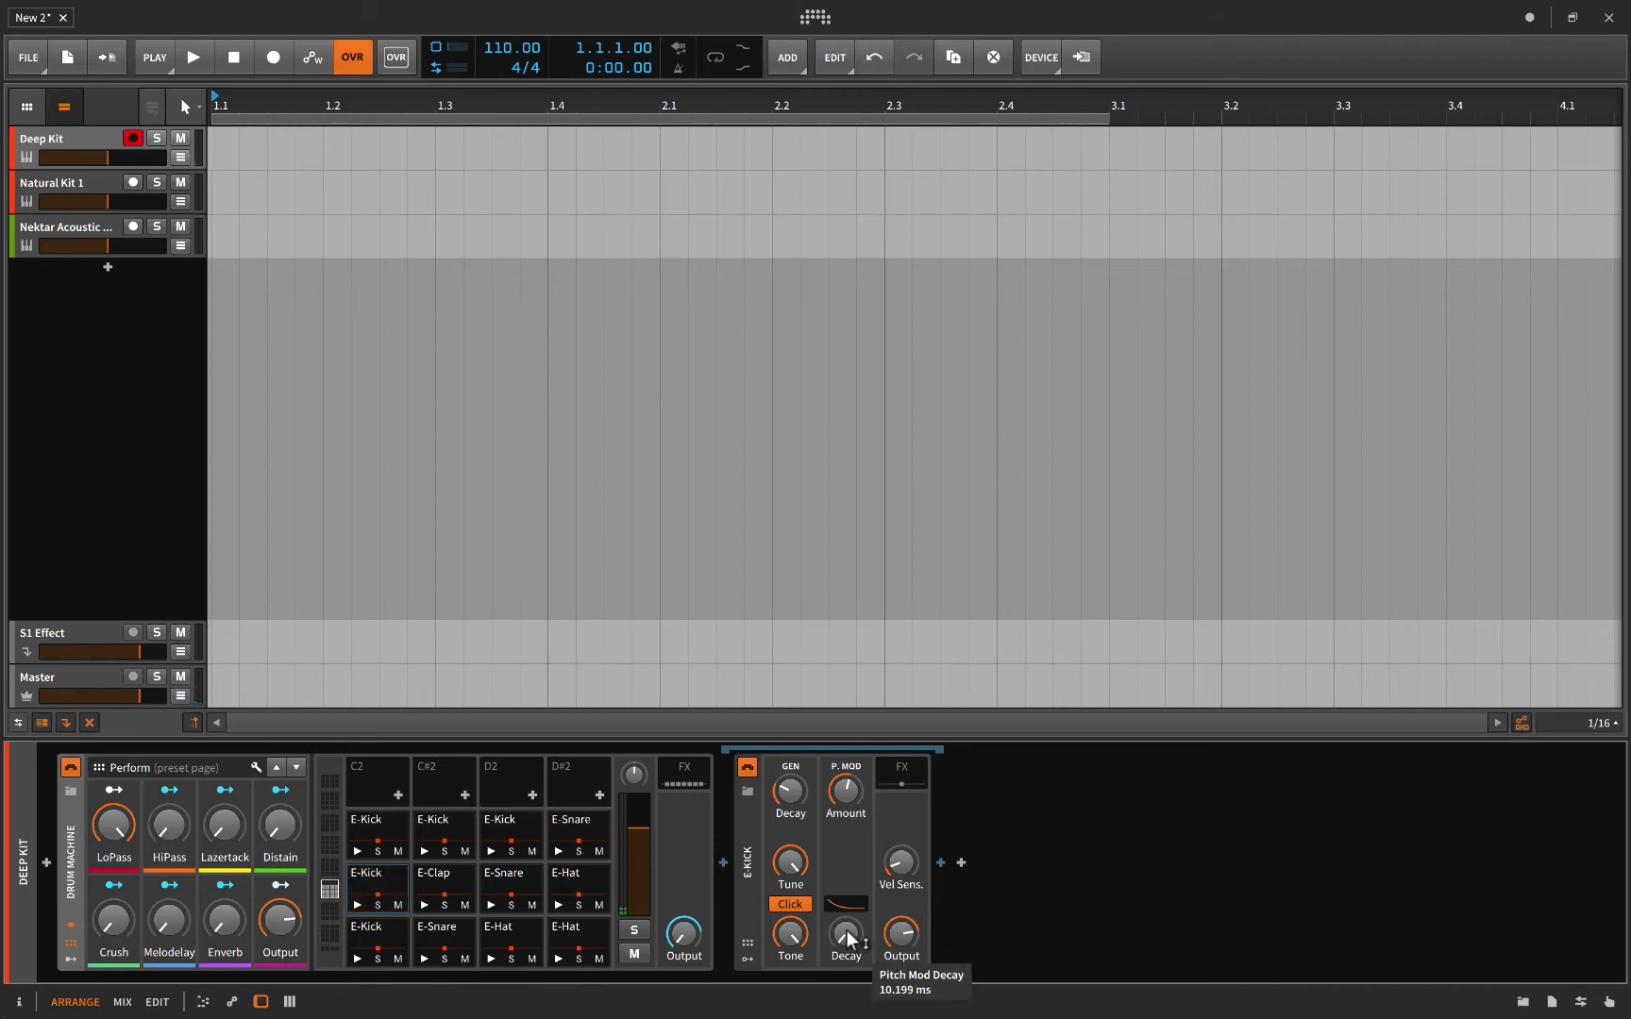
left_click_drag(845, 931, 847, 930)
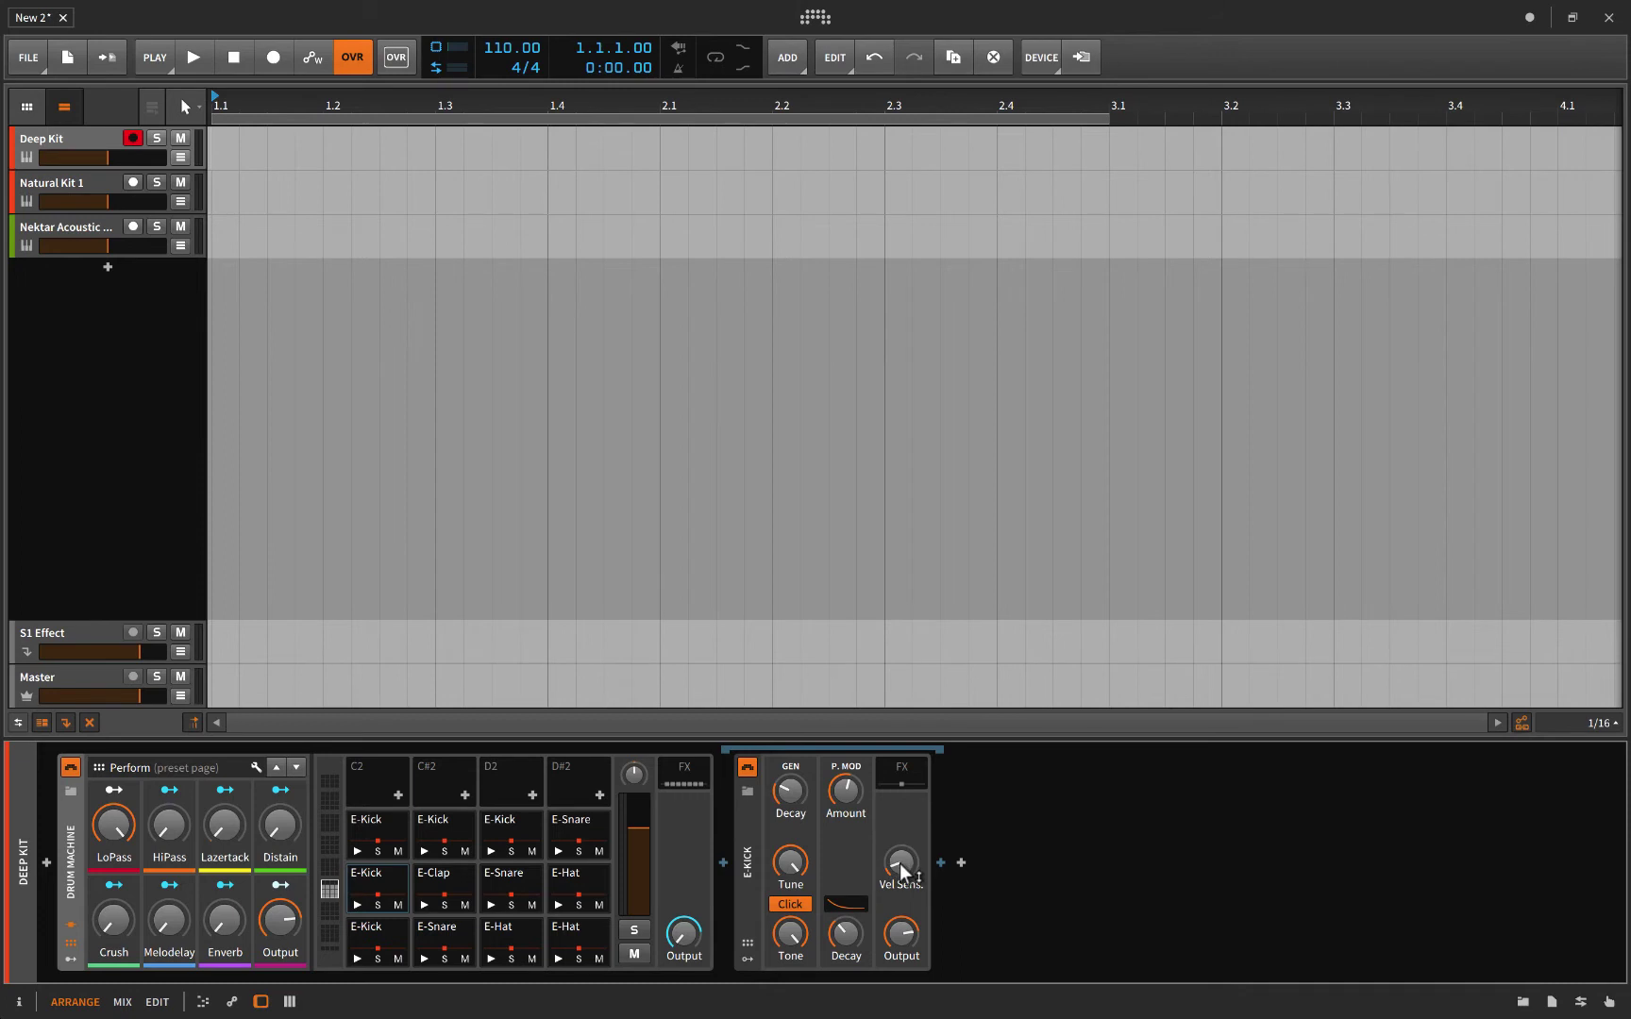
Adjust the E-Kick's velocity sensitivity, trying a high setting first.
mouse_move(900, 864)
left_click_drag(899, 864, 899, 693)
left_click_drag(900, 865, 906, 866)
Open Natural Kit 1's kick sampler, try its sample start and a transpose of about -5.5 st, and reset the pitch.
left_click(65, 185)
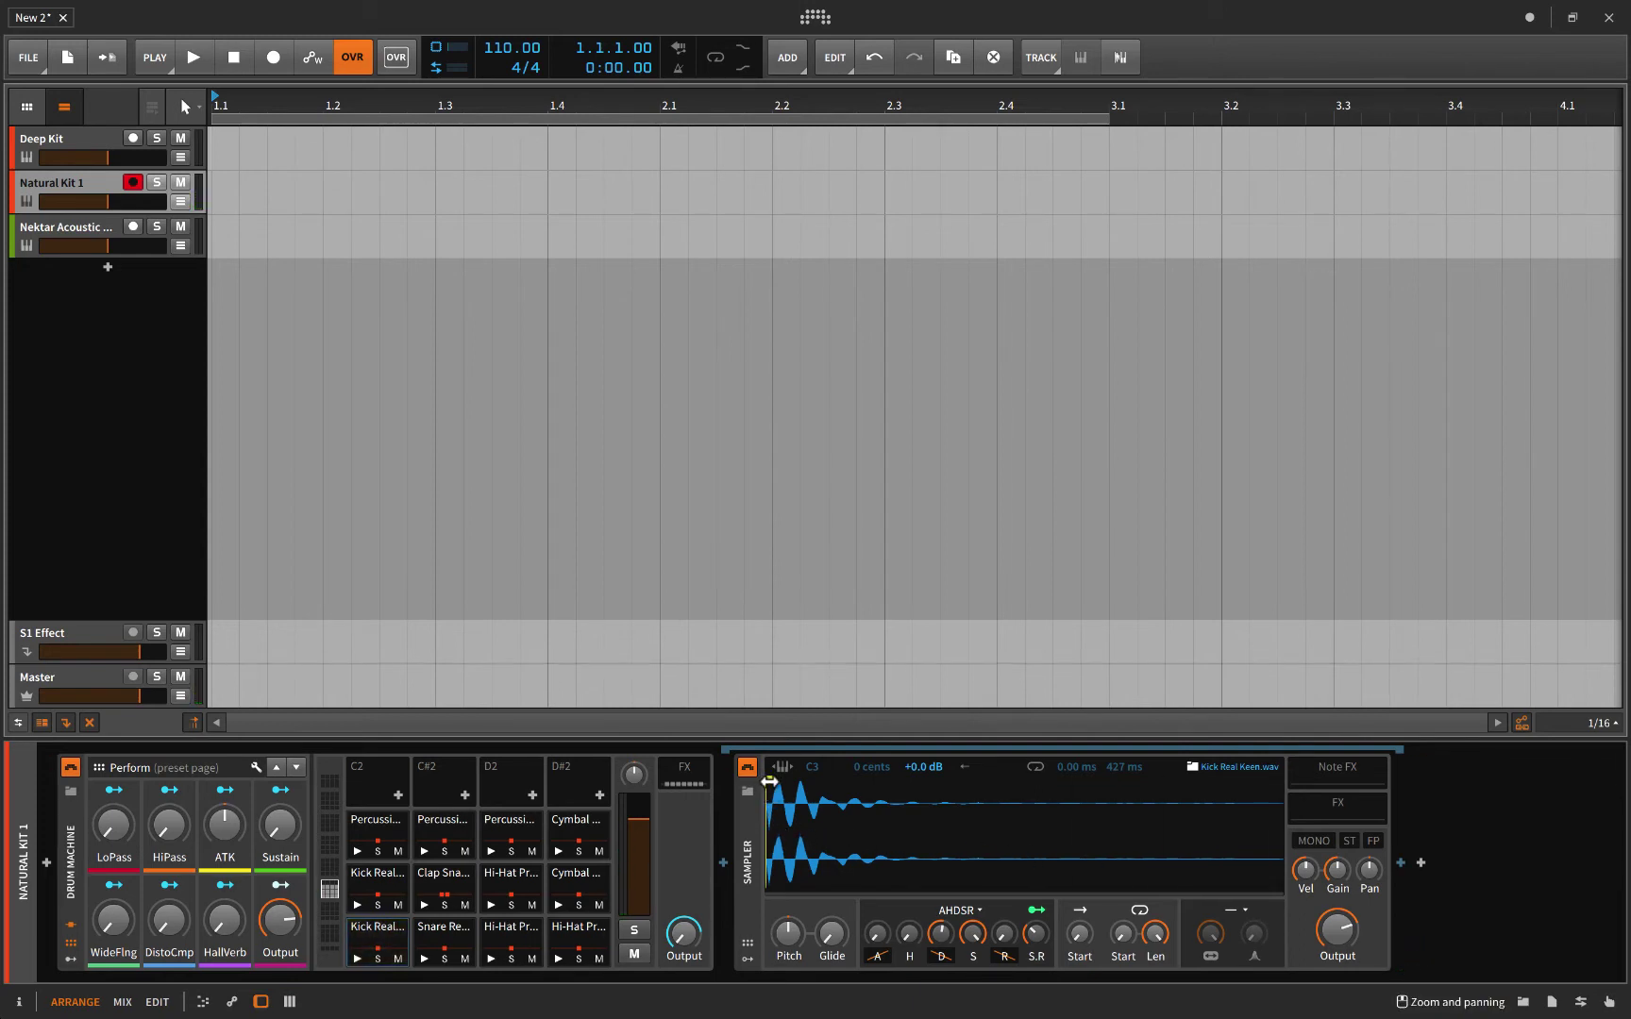
mouse_move(769, 781)
left_mouse_down()
mouse_move(889, 785)
mouse_move(767, 800)
left_mouse_up()
left_click_drag(789, 932, 788, 977)
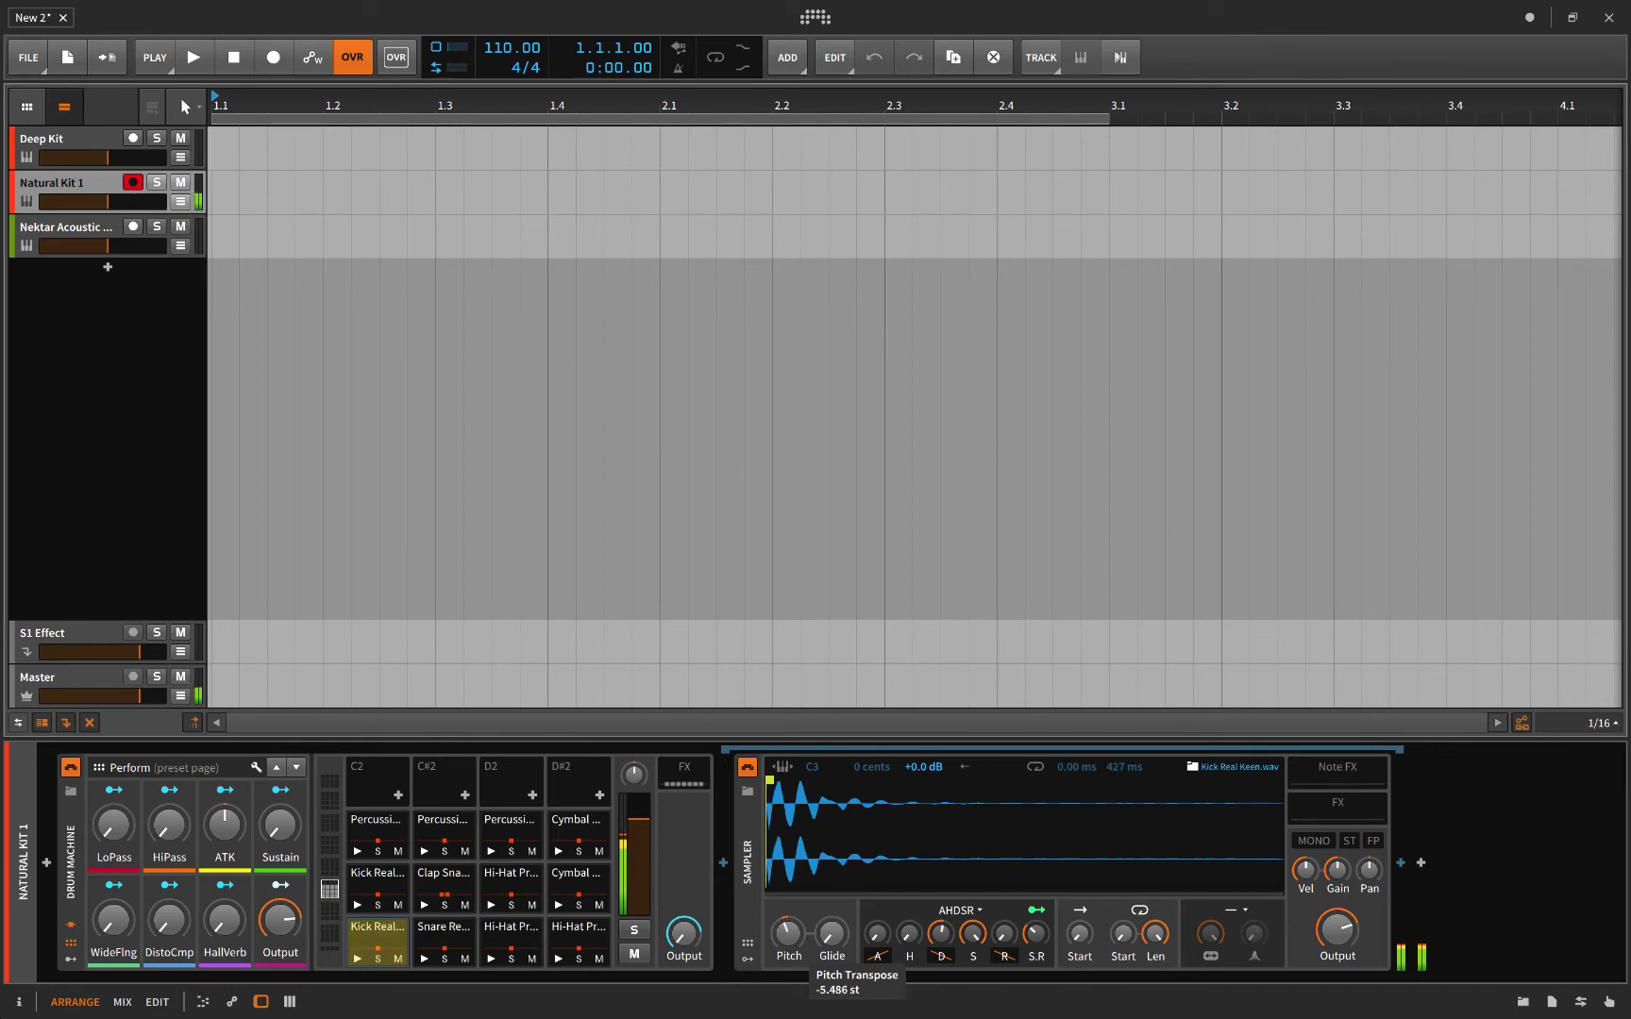
double_click(788, 935)
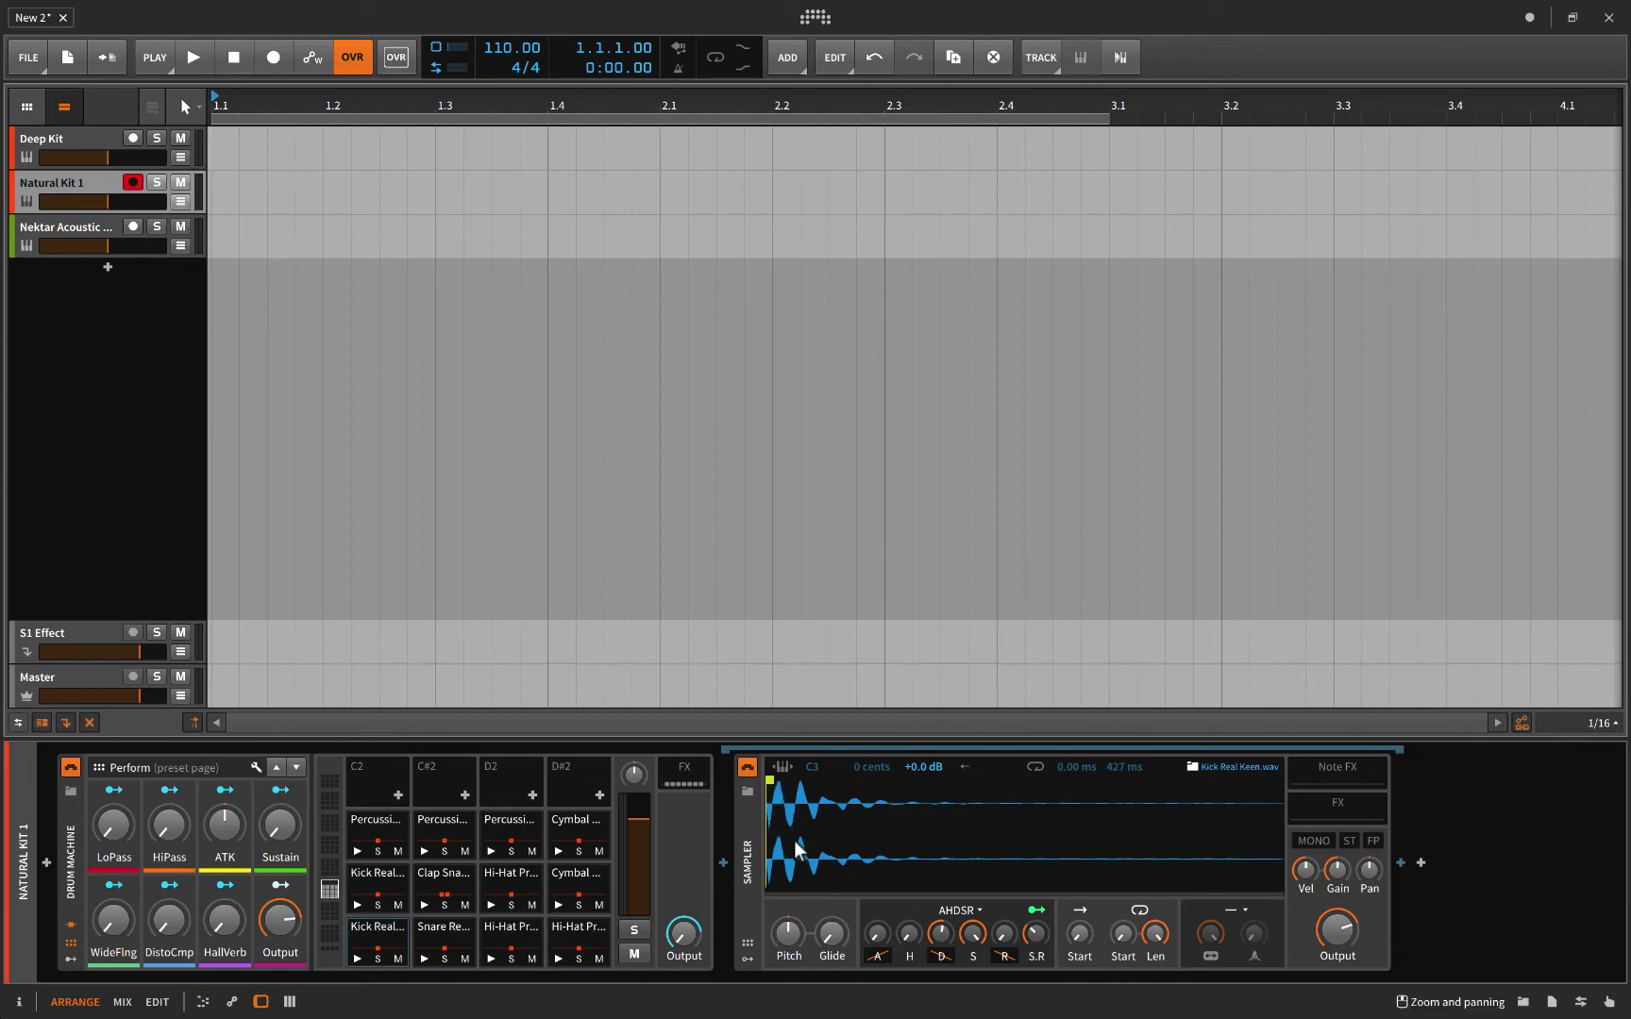
Shorten the decay of the kick sampler's amp envelope, try a sustain of about 14.6 %, and reset the sustain level.
mouse_move(874, 945)
left_mouse_down()
mouse_move(874, 908)
mouse_move(877, 951)
left_mouse_up()
left_click(878, 937)
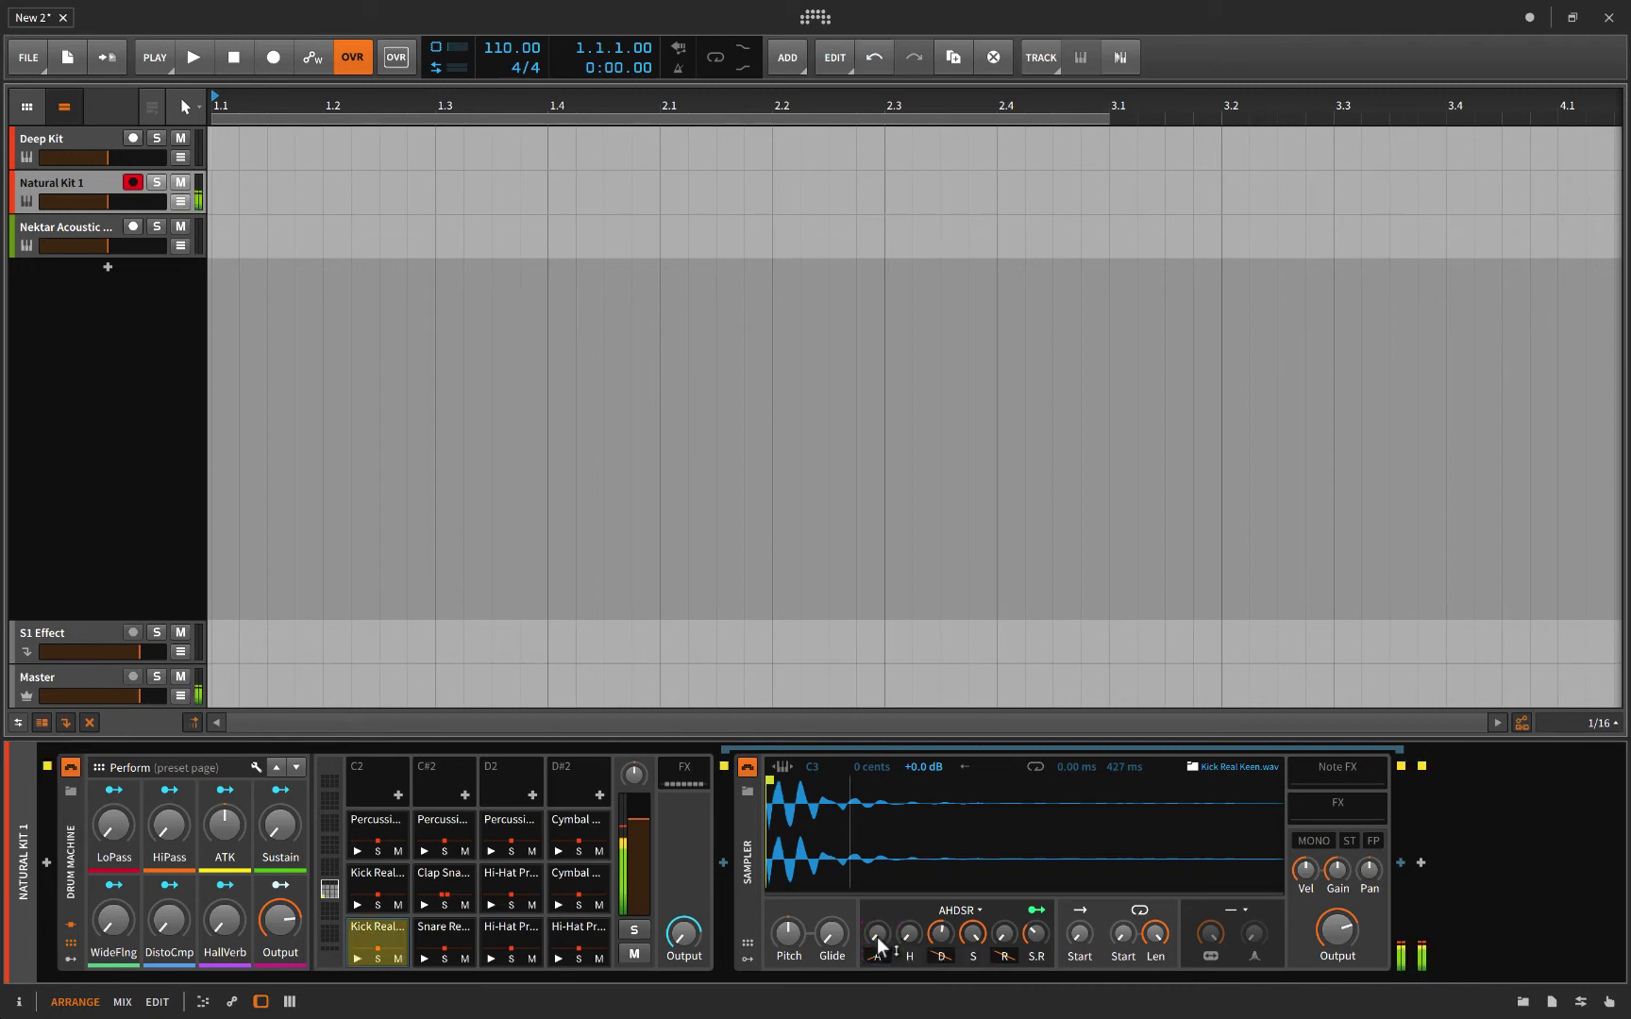
left_click(941, 932)
left_click_drag(935, 924, 972, 947)
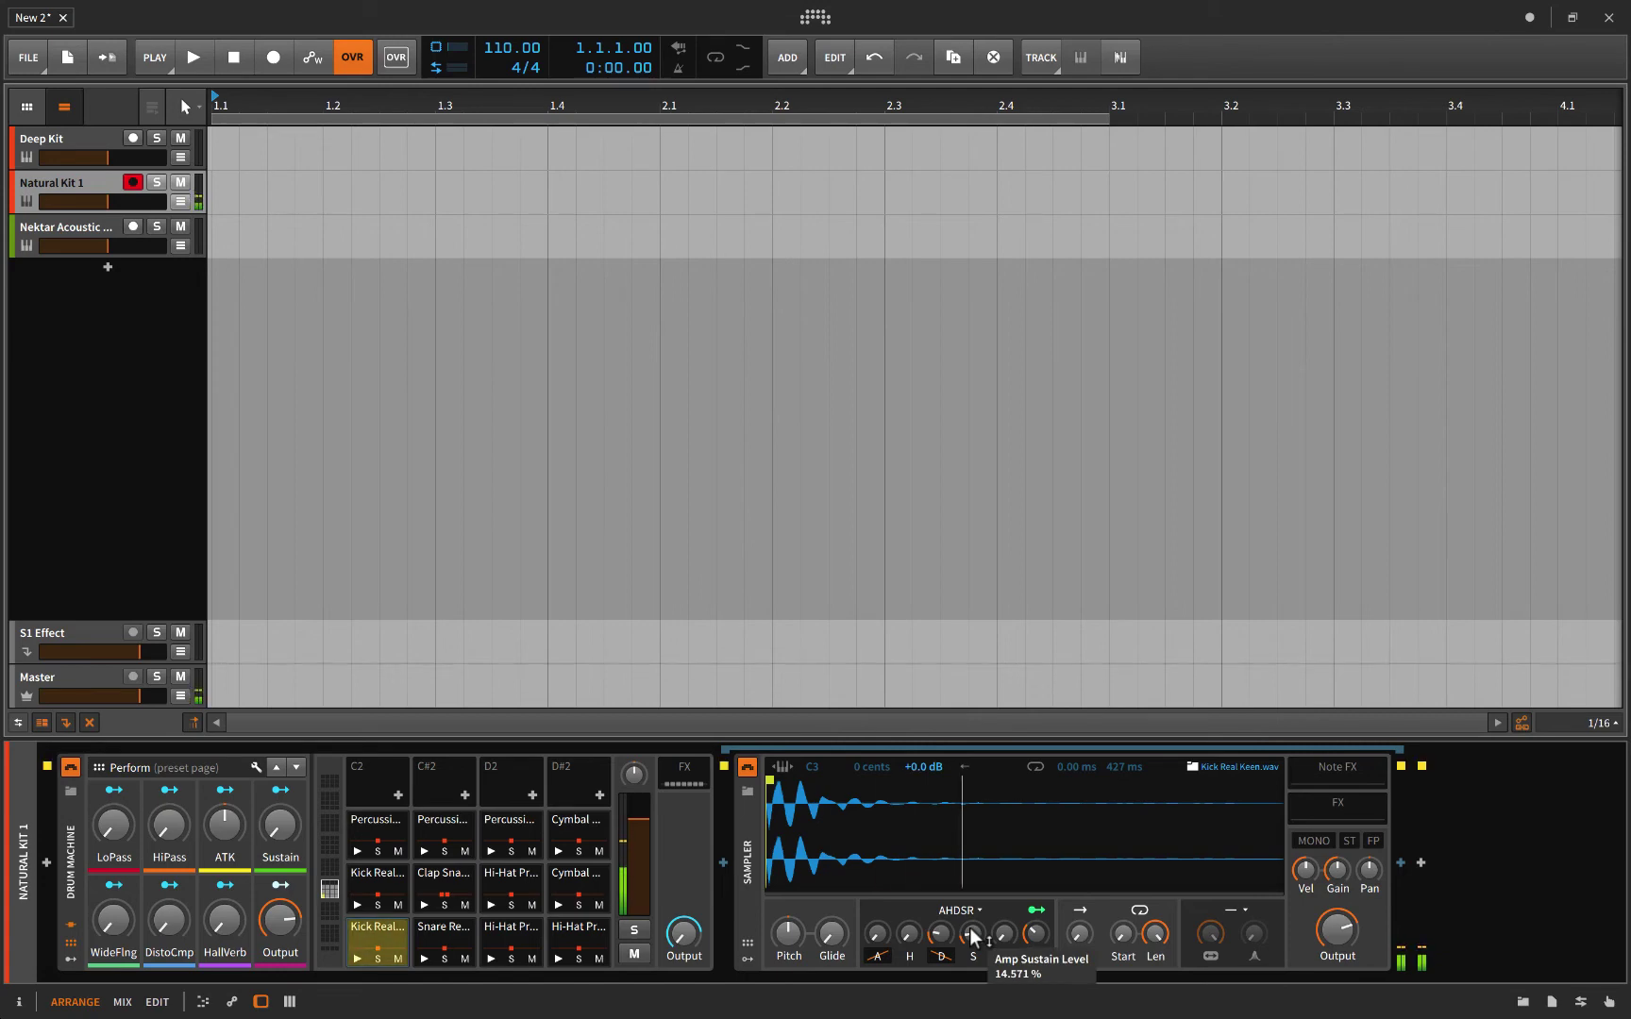
mouse_move(972, 934)
left_mouse_down()
mouse_move(936, 952)
mouse_move(940, 932)
left_mouse_up()
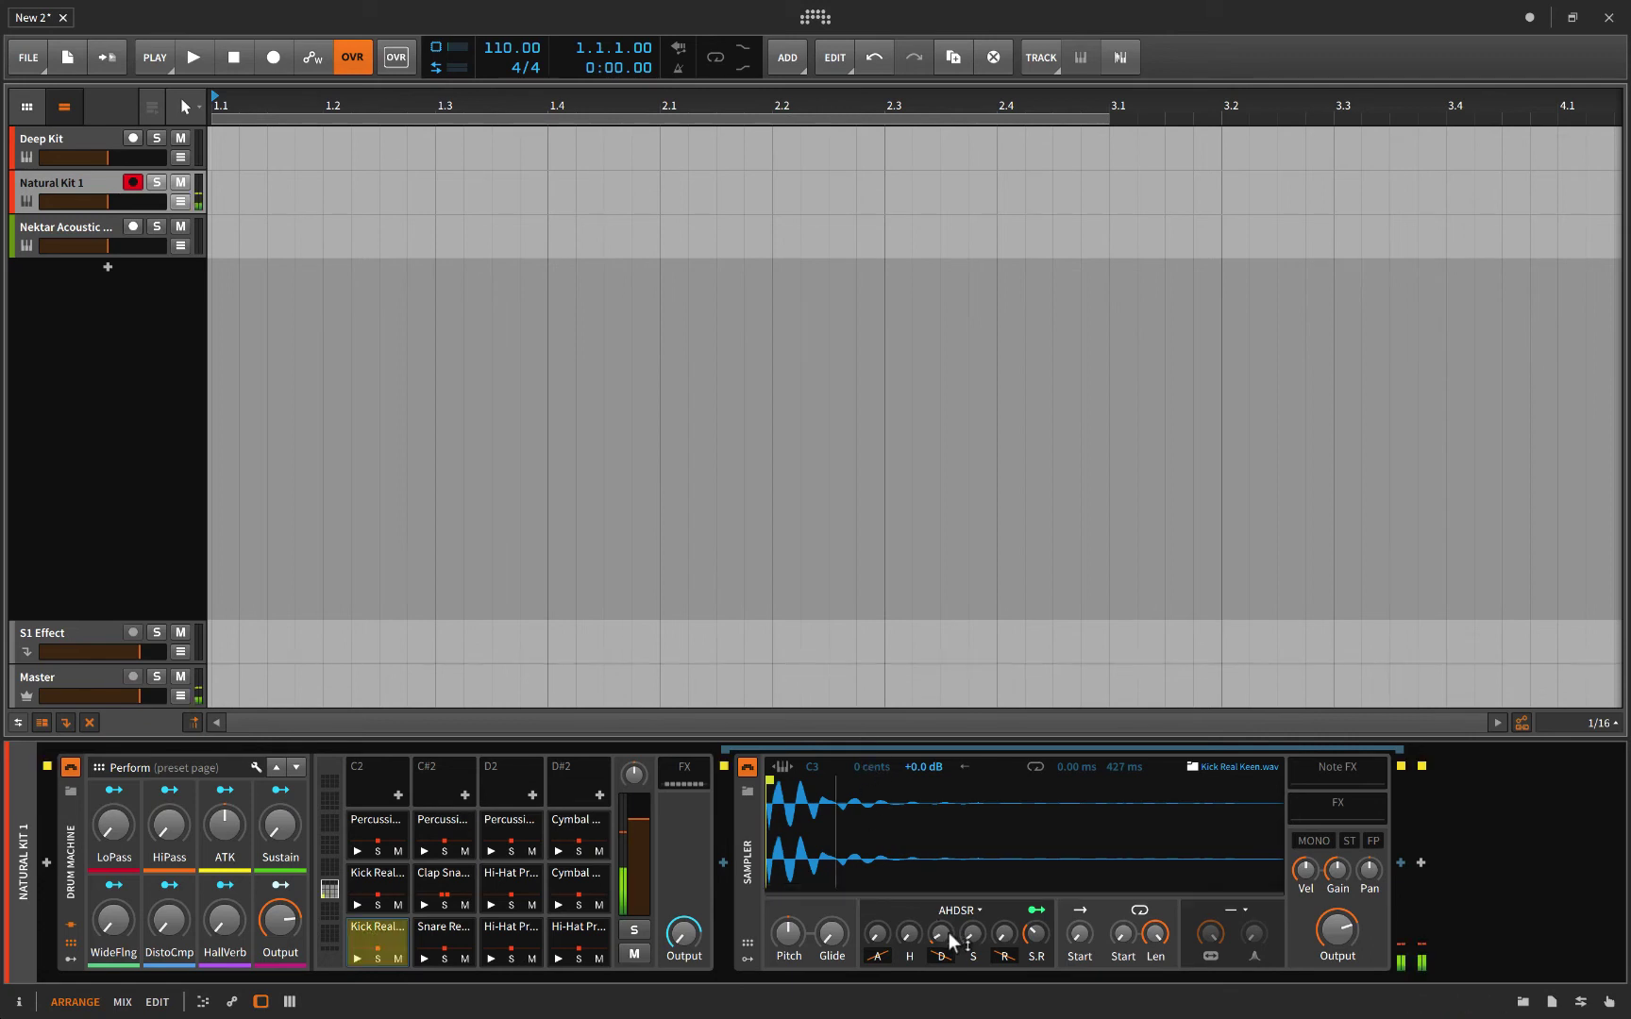
mouse_move(952, 938)
left_mouse_down()
mouse_move(951, 916)
mouse_move(939, 938)
left_mouse_up()
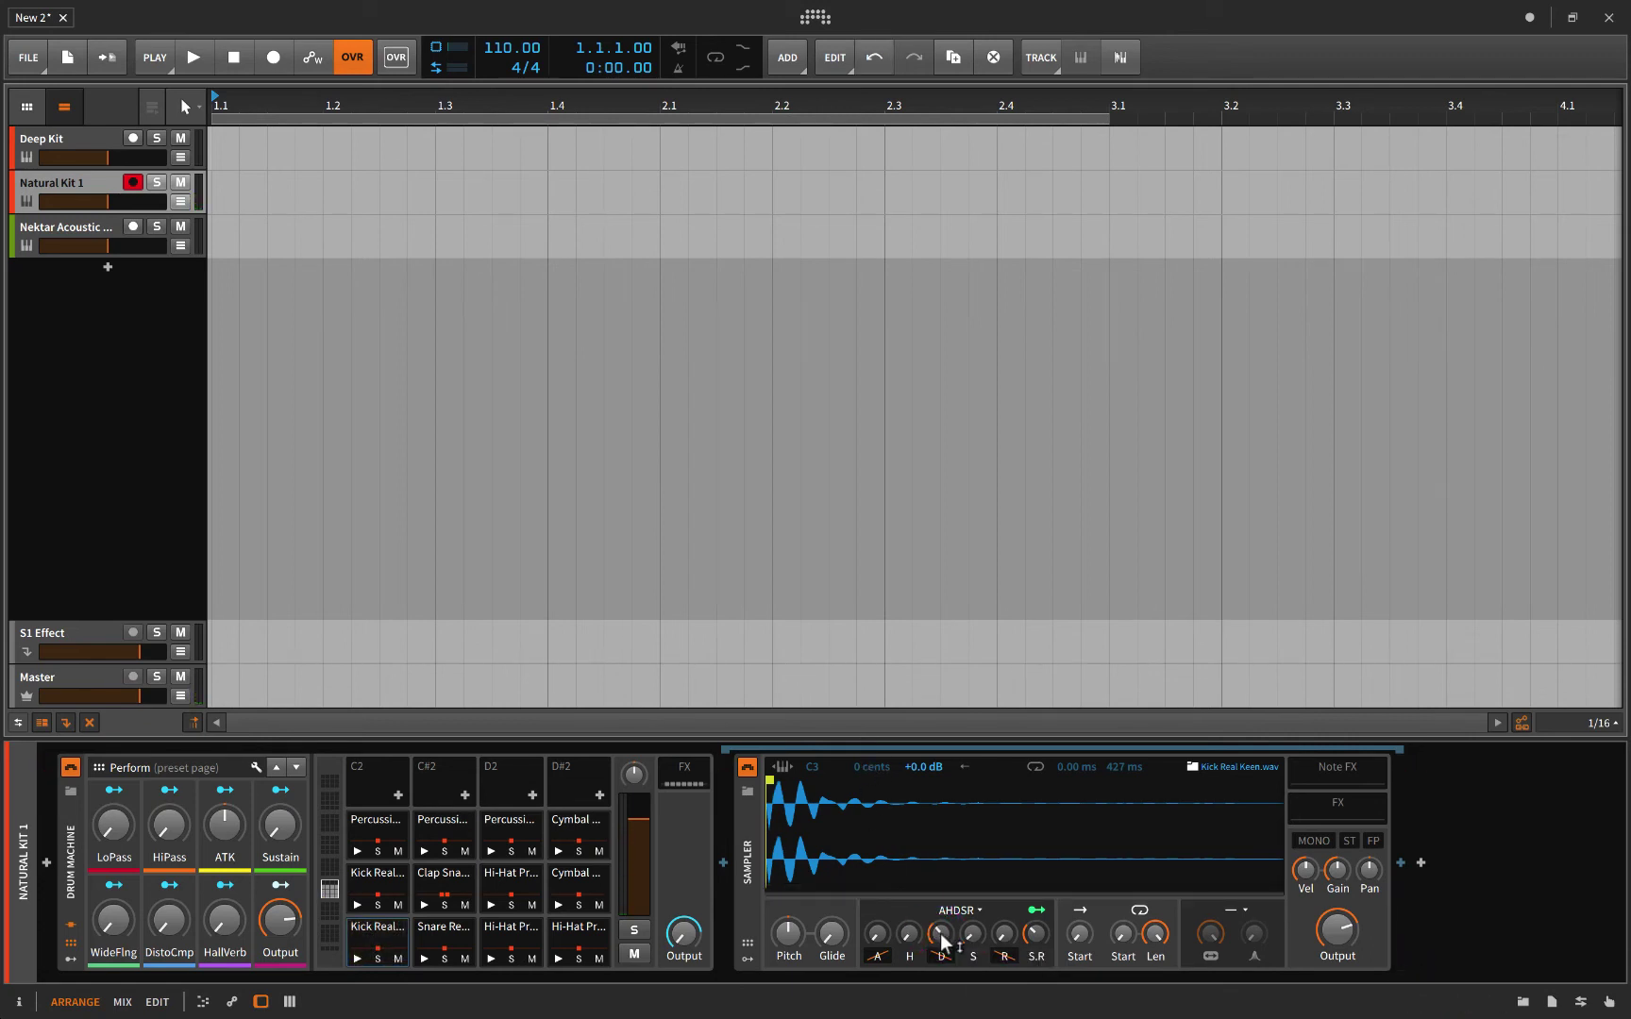
double_click(971, 935)
Try shifting the kick sample's start point, return it to the beginning, and briefly show the Sampler's modulator slots.
left_click(1078, 937)
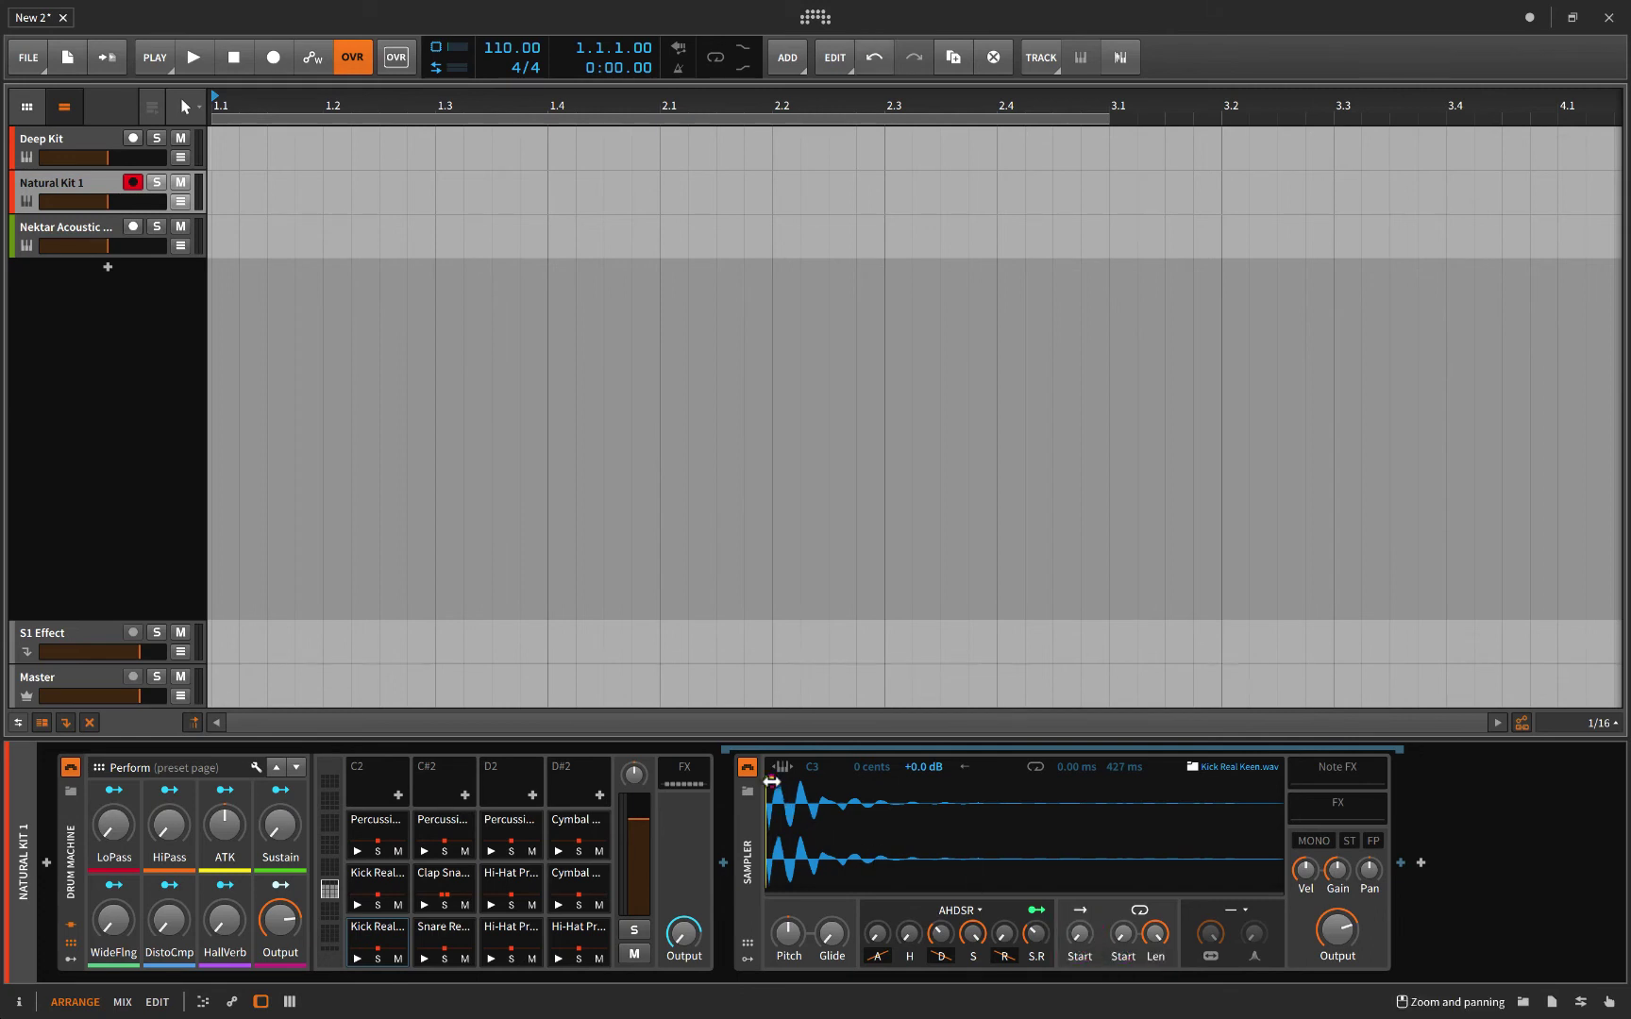
mouse_move(771, 781)
left_mouse_down()
mouse_move(983, 793)
mouse_move(747, 805)
left_mouse_up()
mouse_move(1078, 933)
left_mouse_down()
mouse_move(1078, 895)
mouse_move(1077, 933)
left_mouse_up()
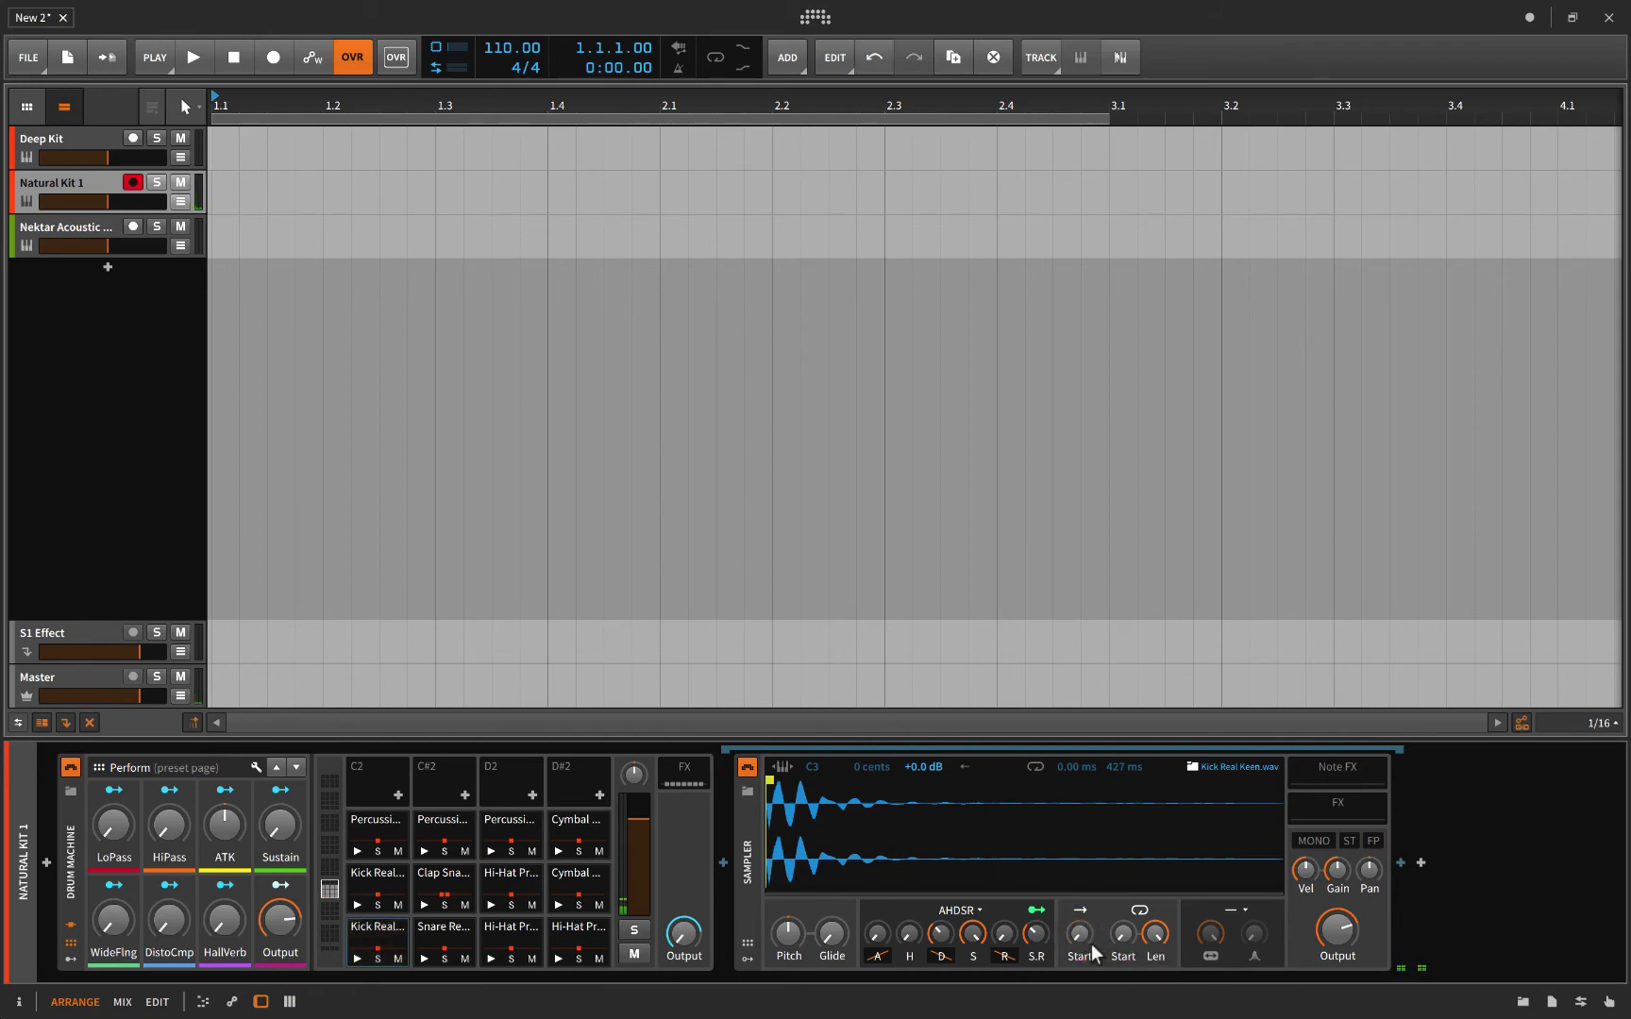
left_click(747, 958)
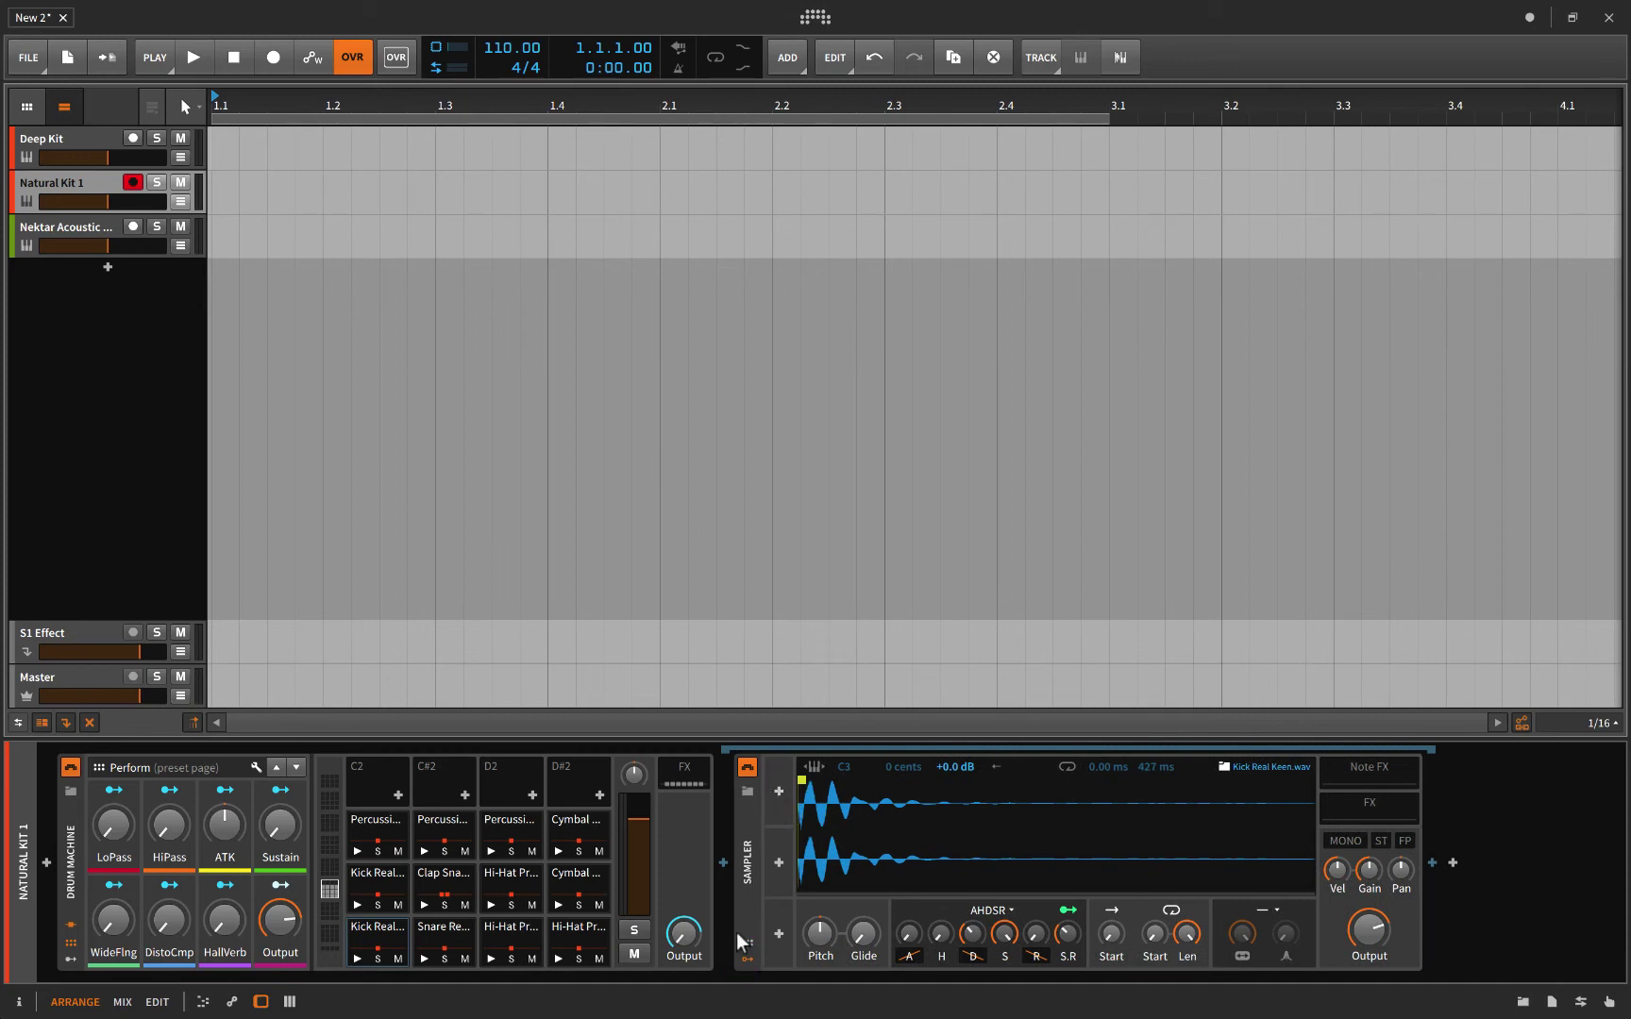
left_click(747, 958)
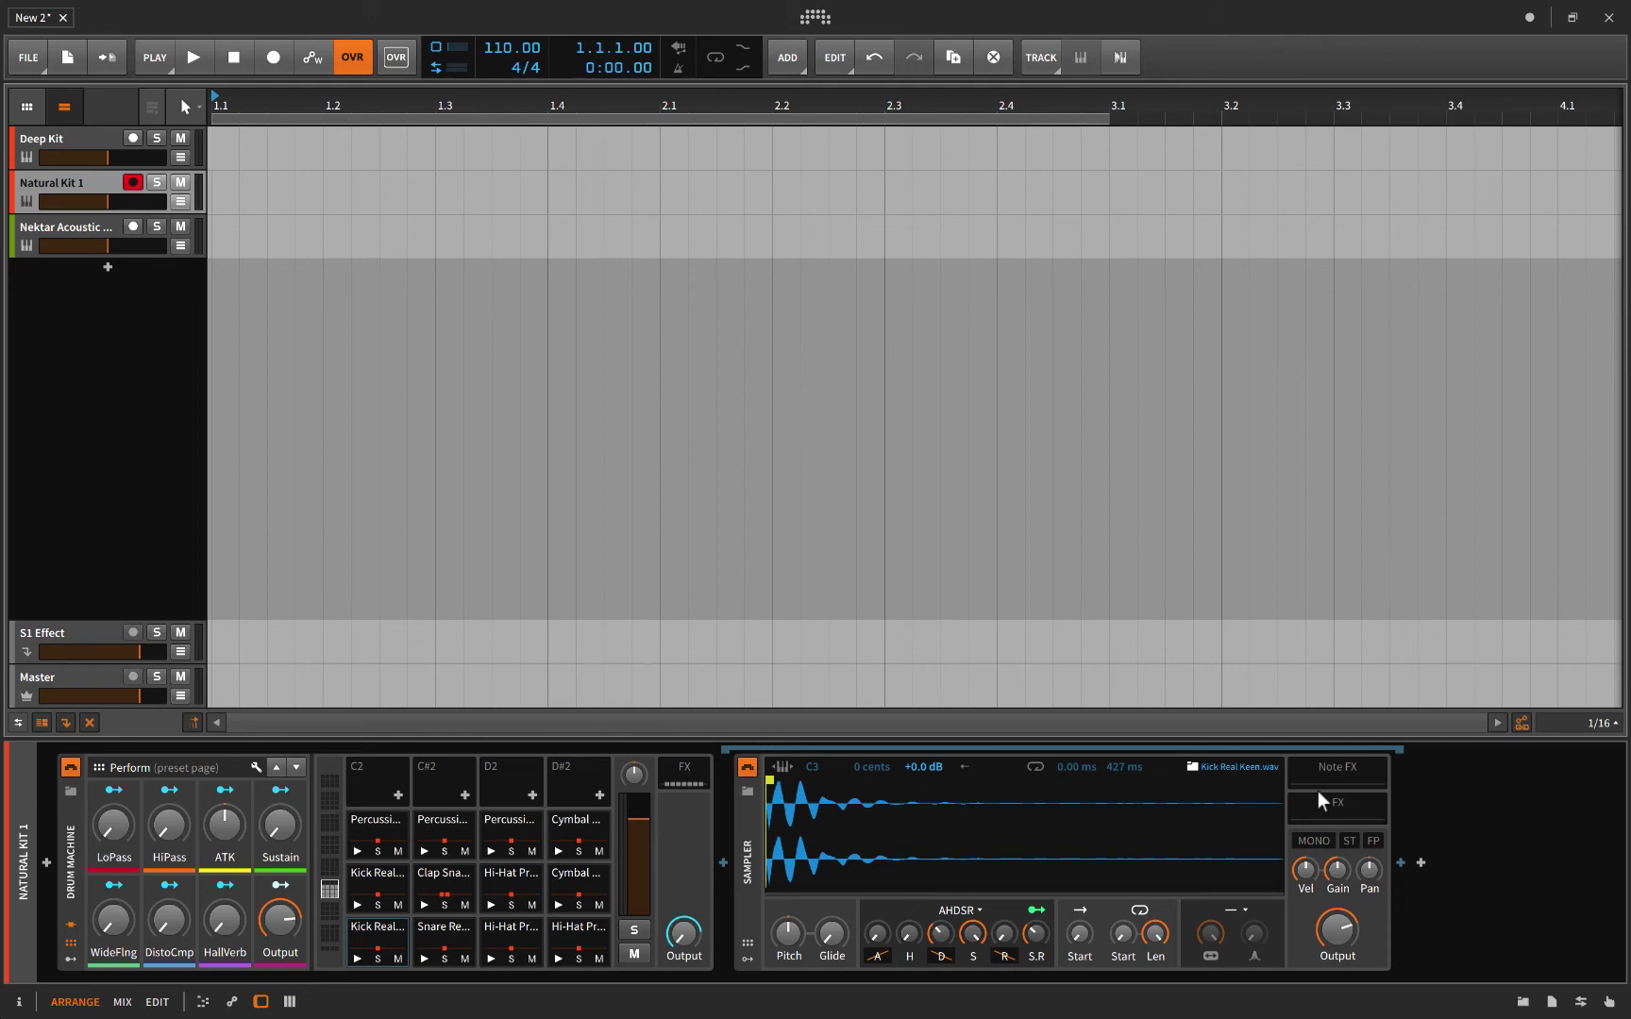
Try keyboard tracking on Natural Kit 1's kick sample and switch it back off.
left_click(1209, 768)
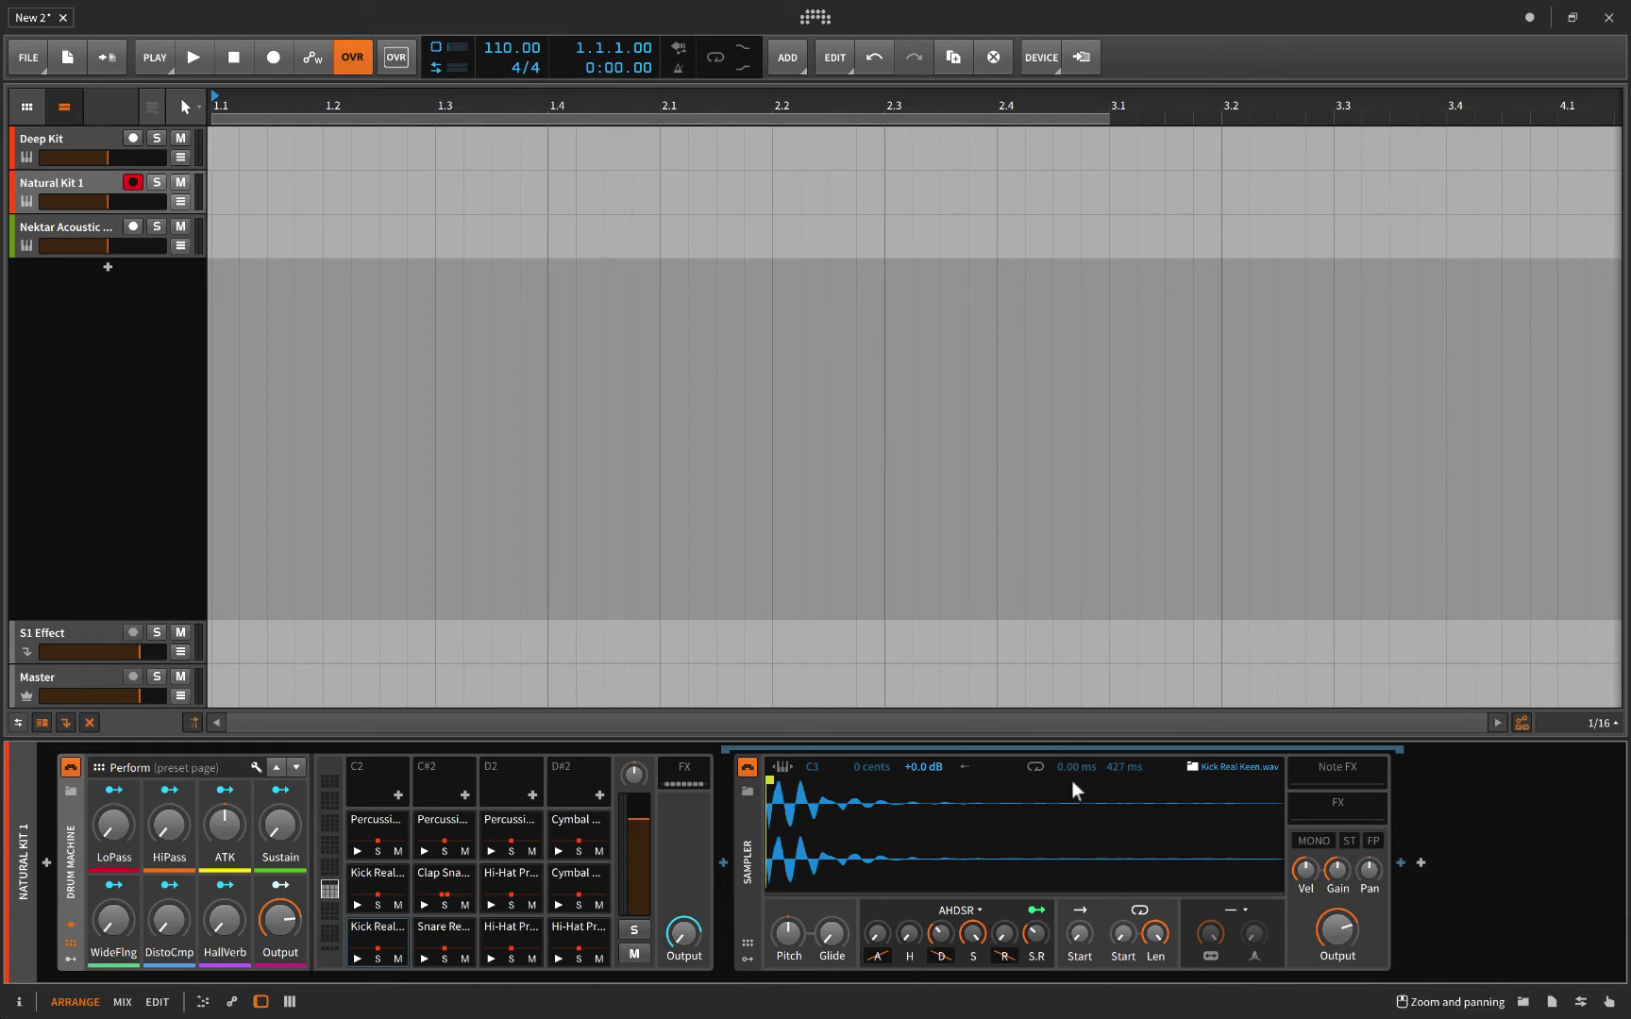
left_click(782, 765)
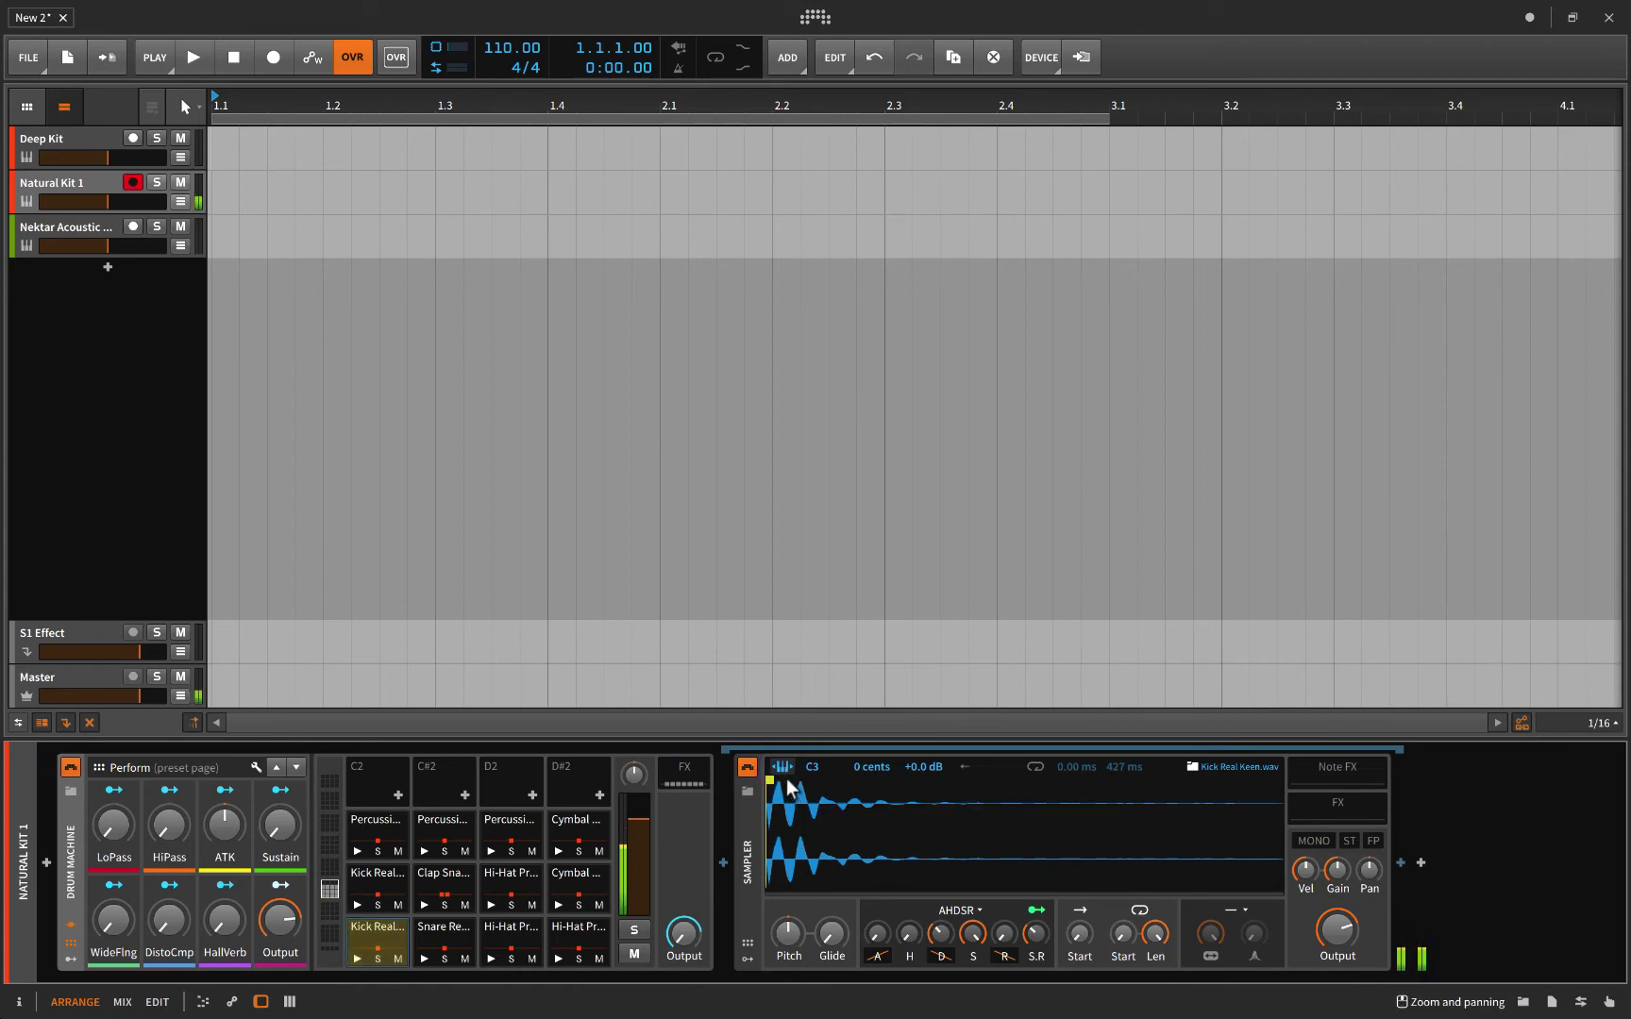
left_click(782, 765)
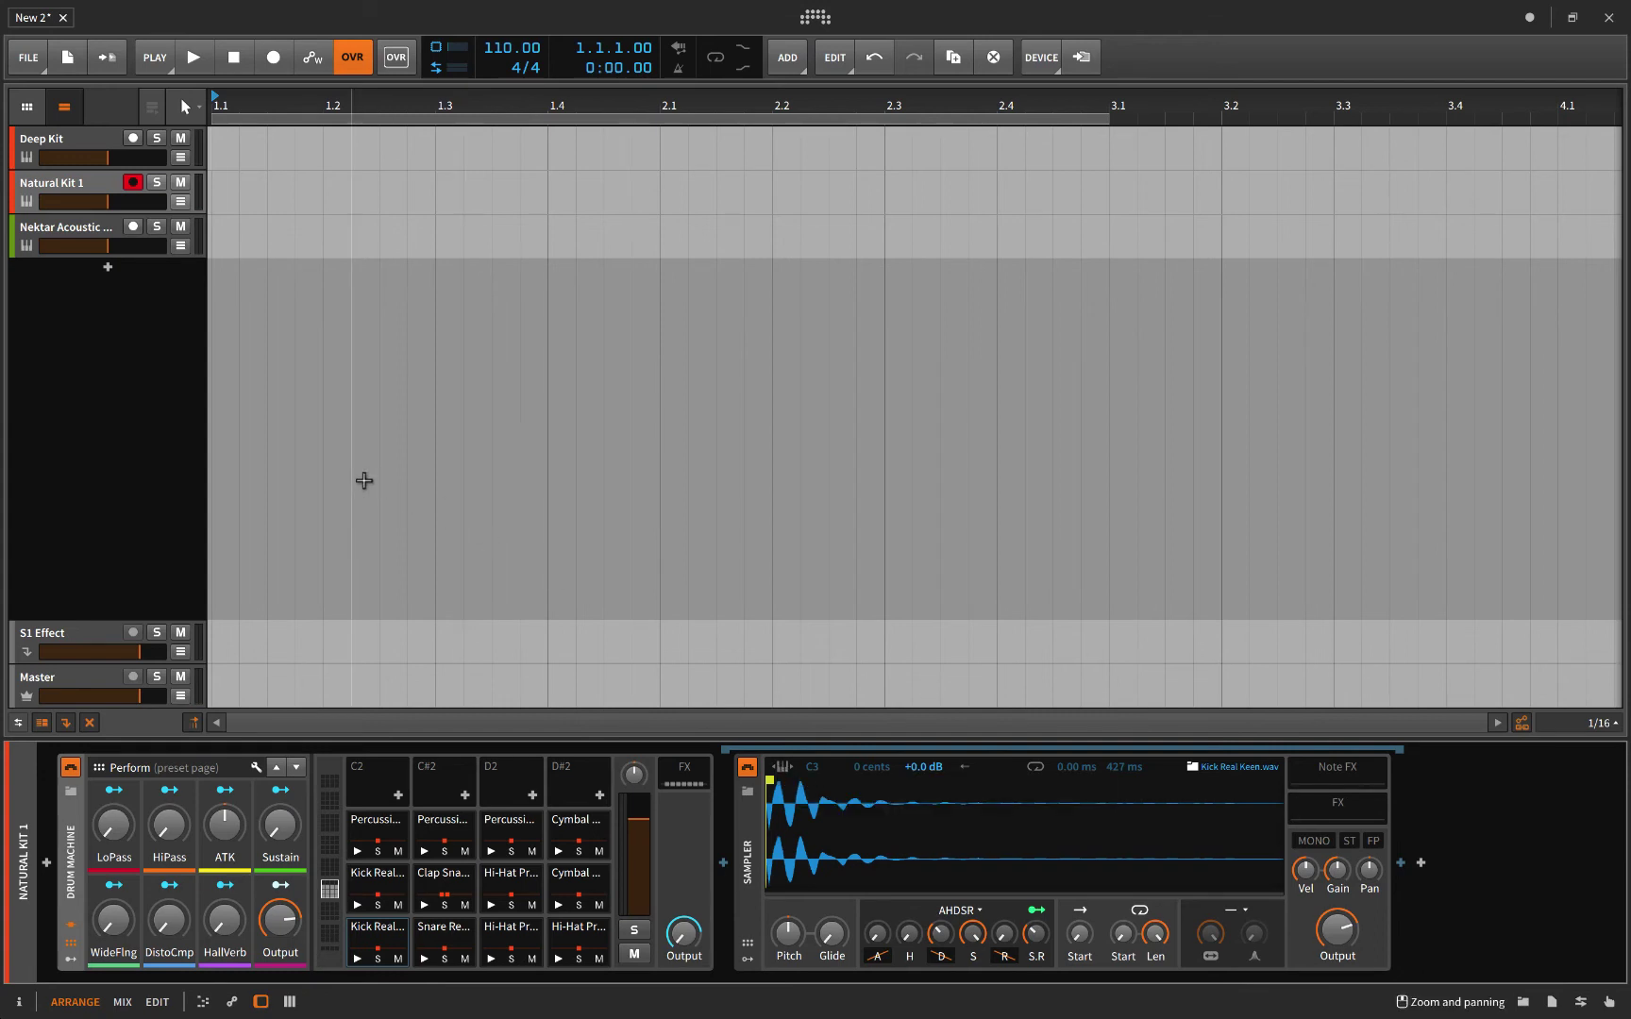
Select the Nektar Acoustic kit, examine its kick's layered samples in the Multisample Editor, and close the editor.
left_click(66, 224)
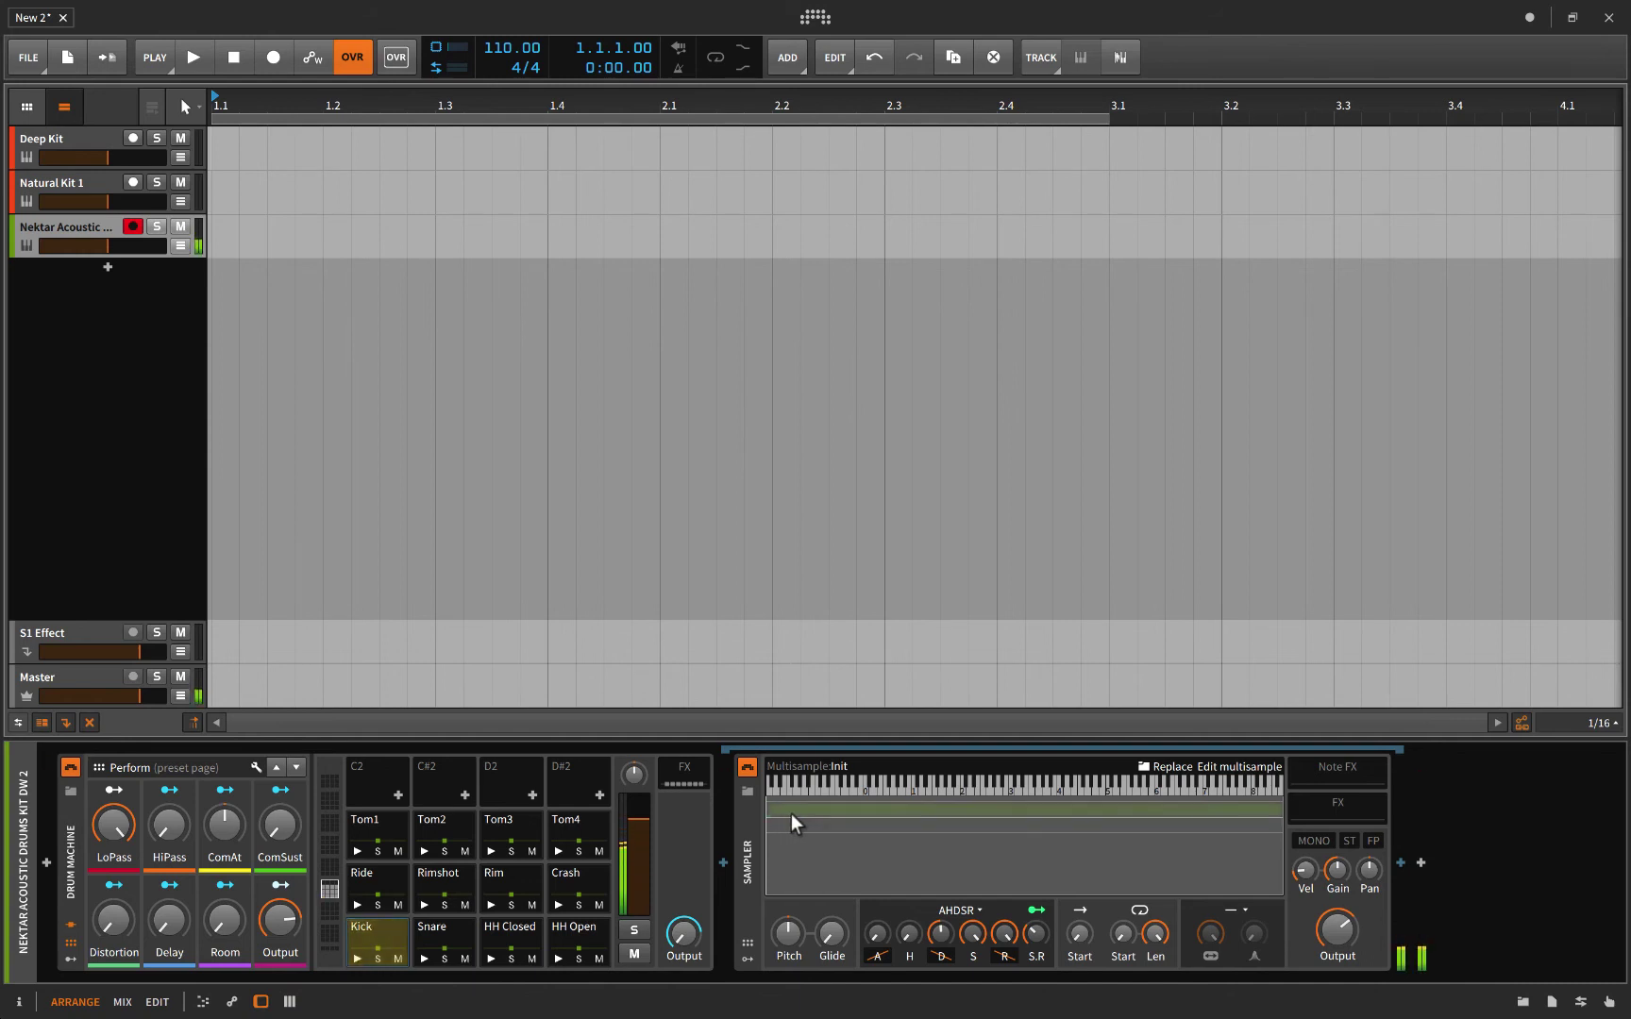
left_click(1172, 766)
left_click(1478, 723)
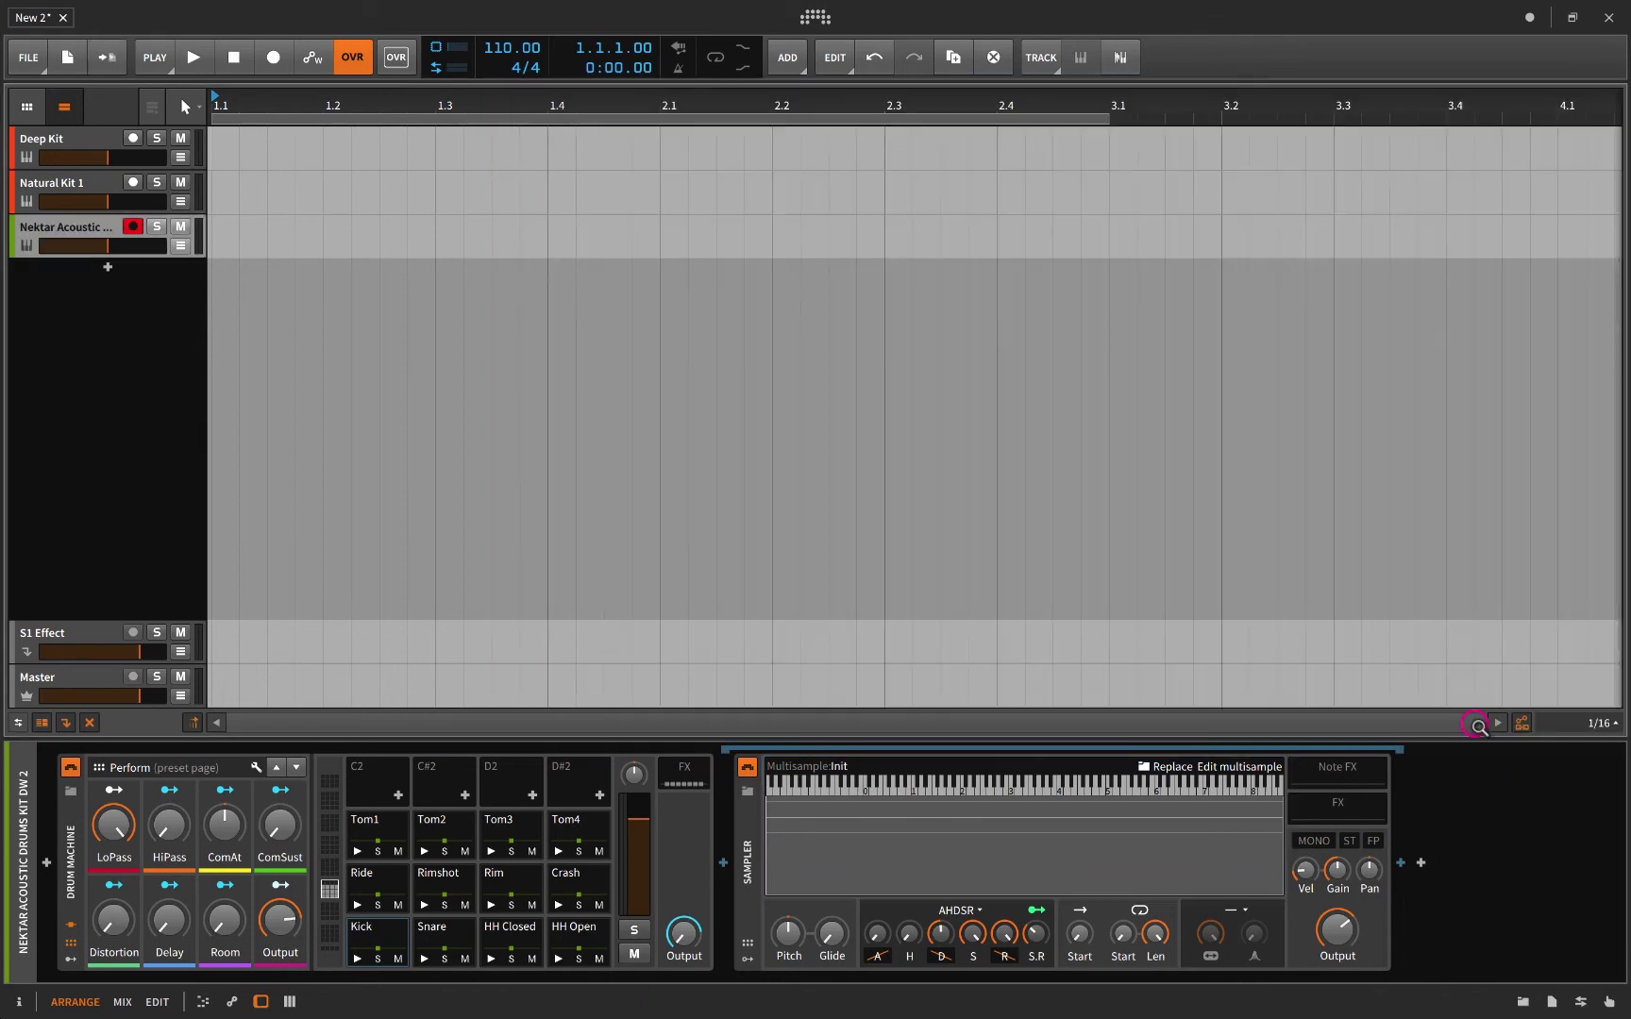
left_click(1225, 769)
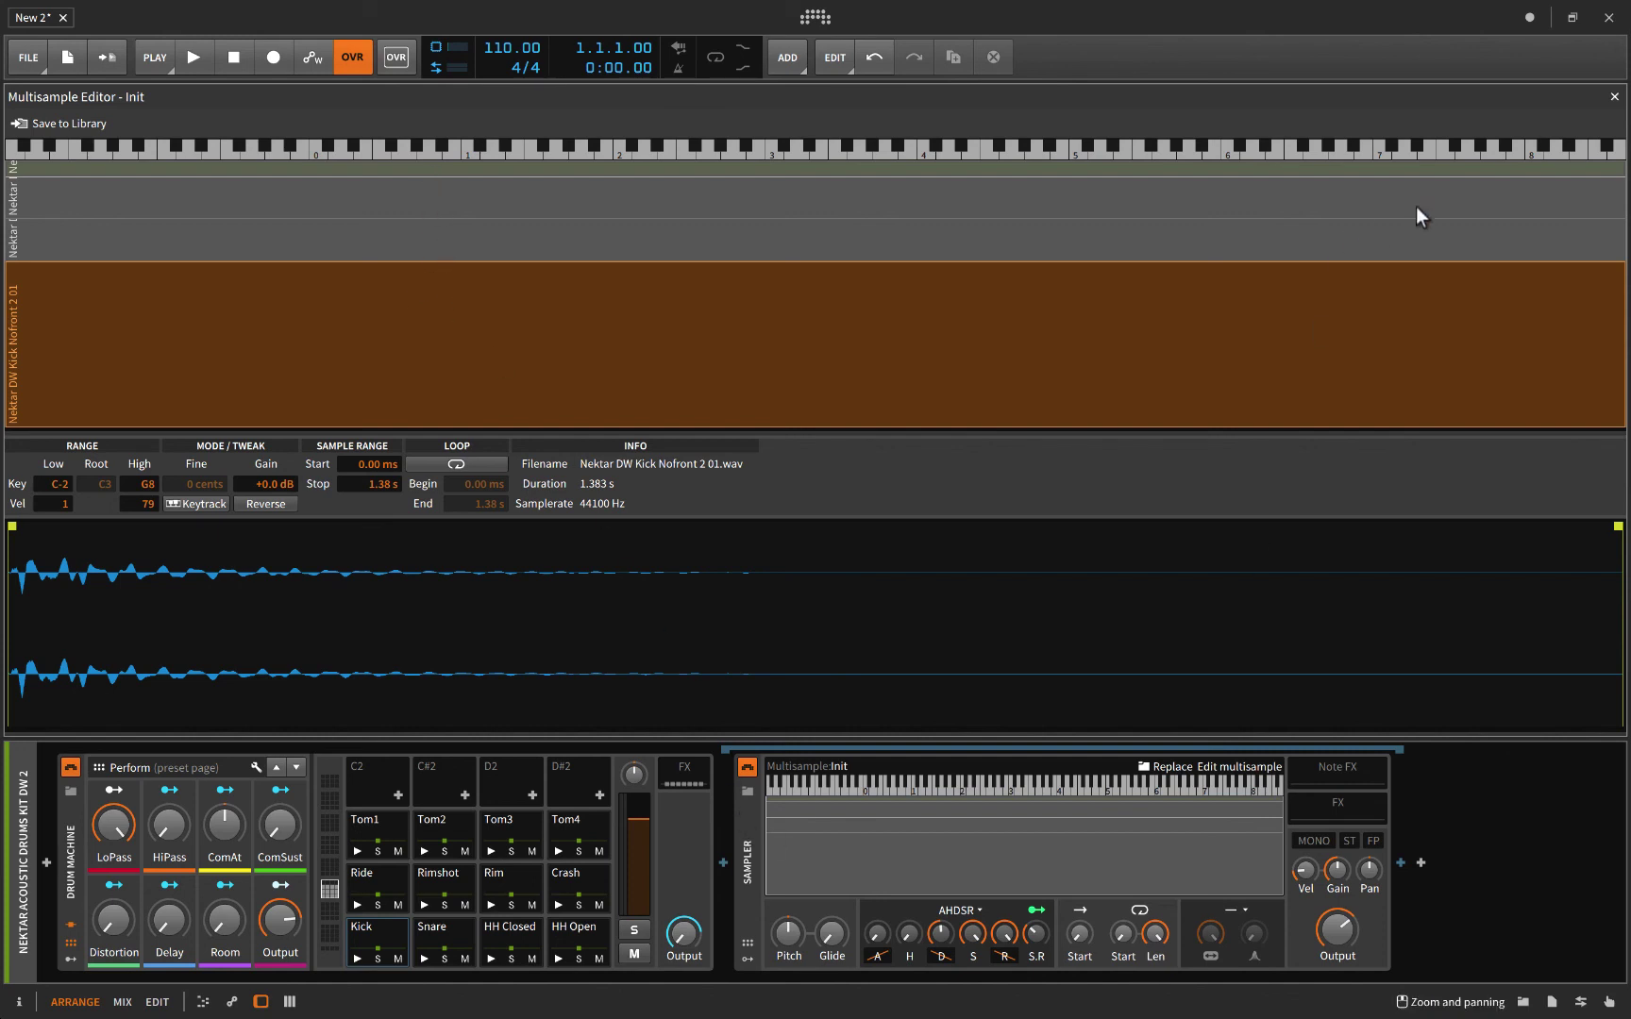
left_click(1613, 96)
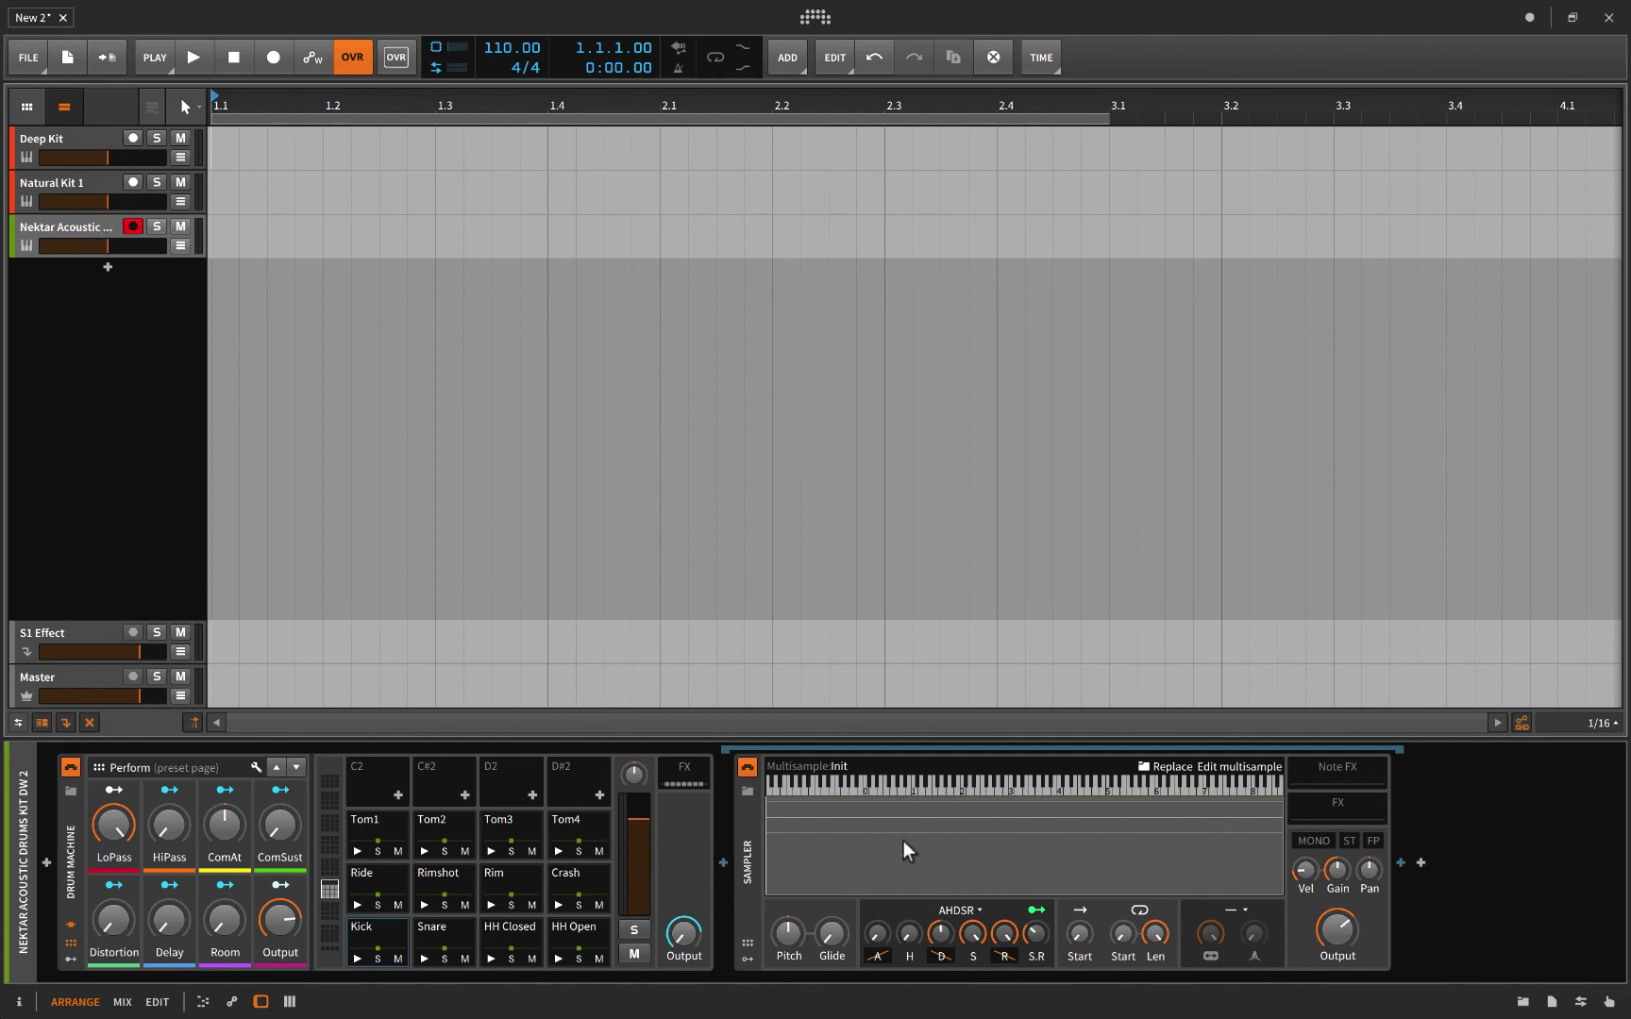
Compare the sound sources of the three kits, viewing Deep Kit's E-Clap, E-Snare and E-Kick and the other kits' kick samplers.
left_click(78, 185)
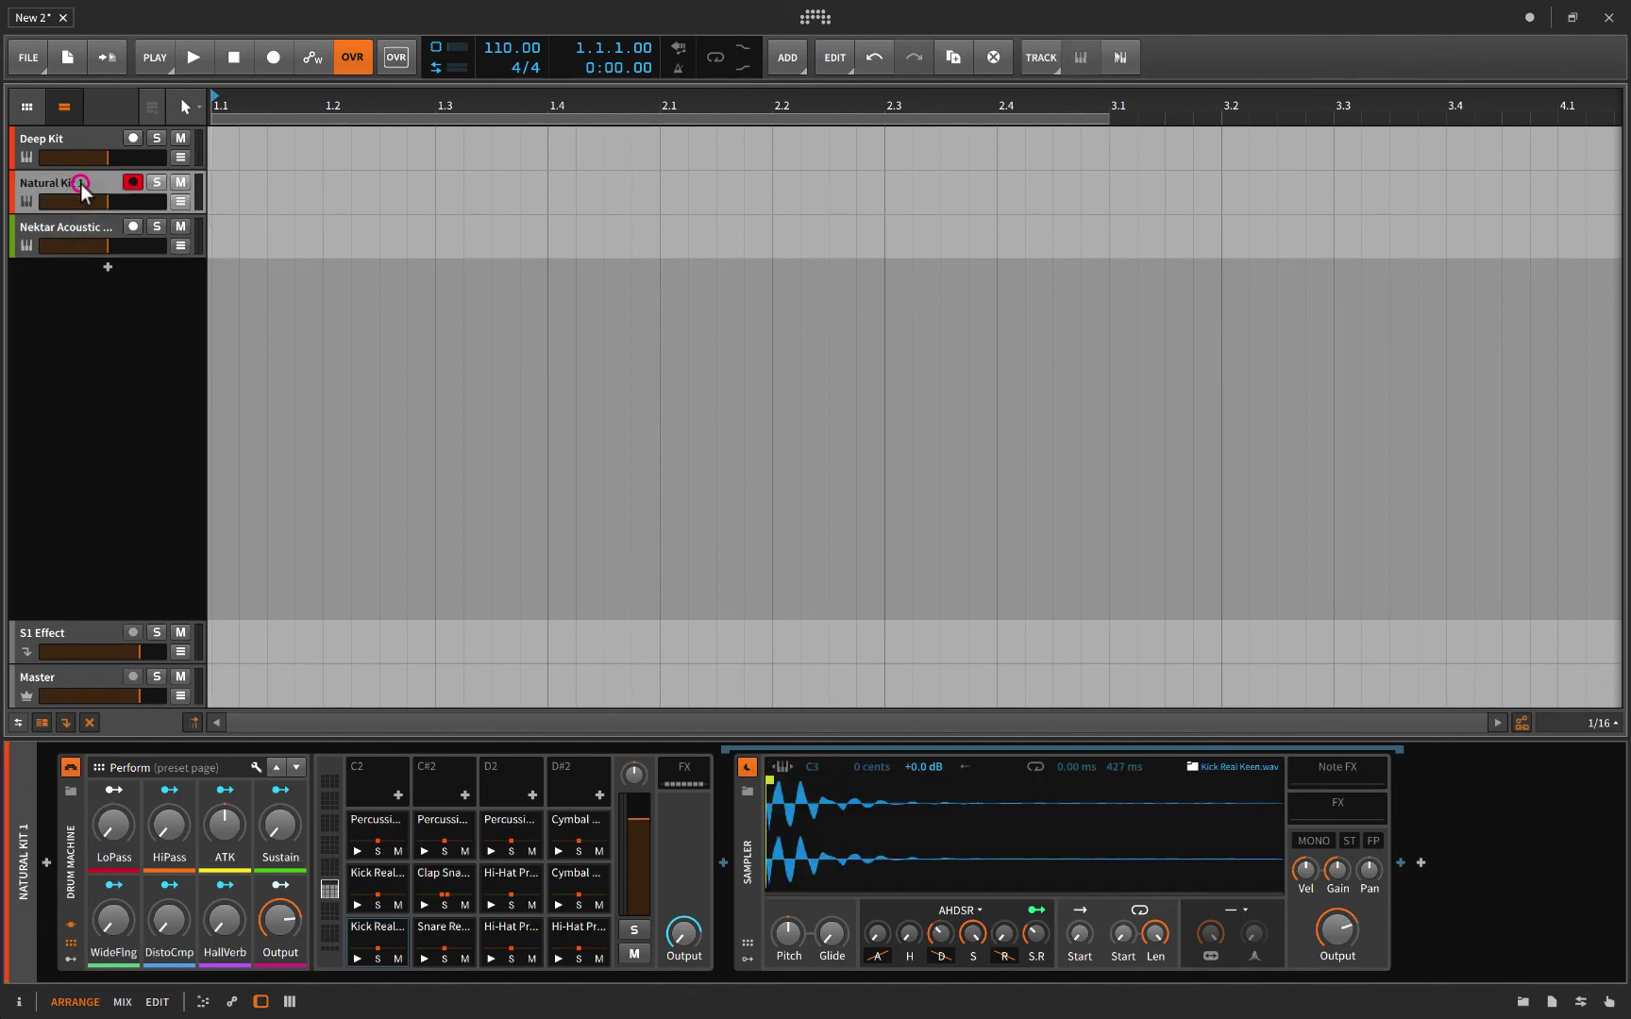
left_click(95, 149)
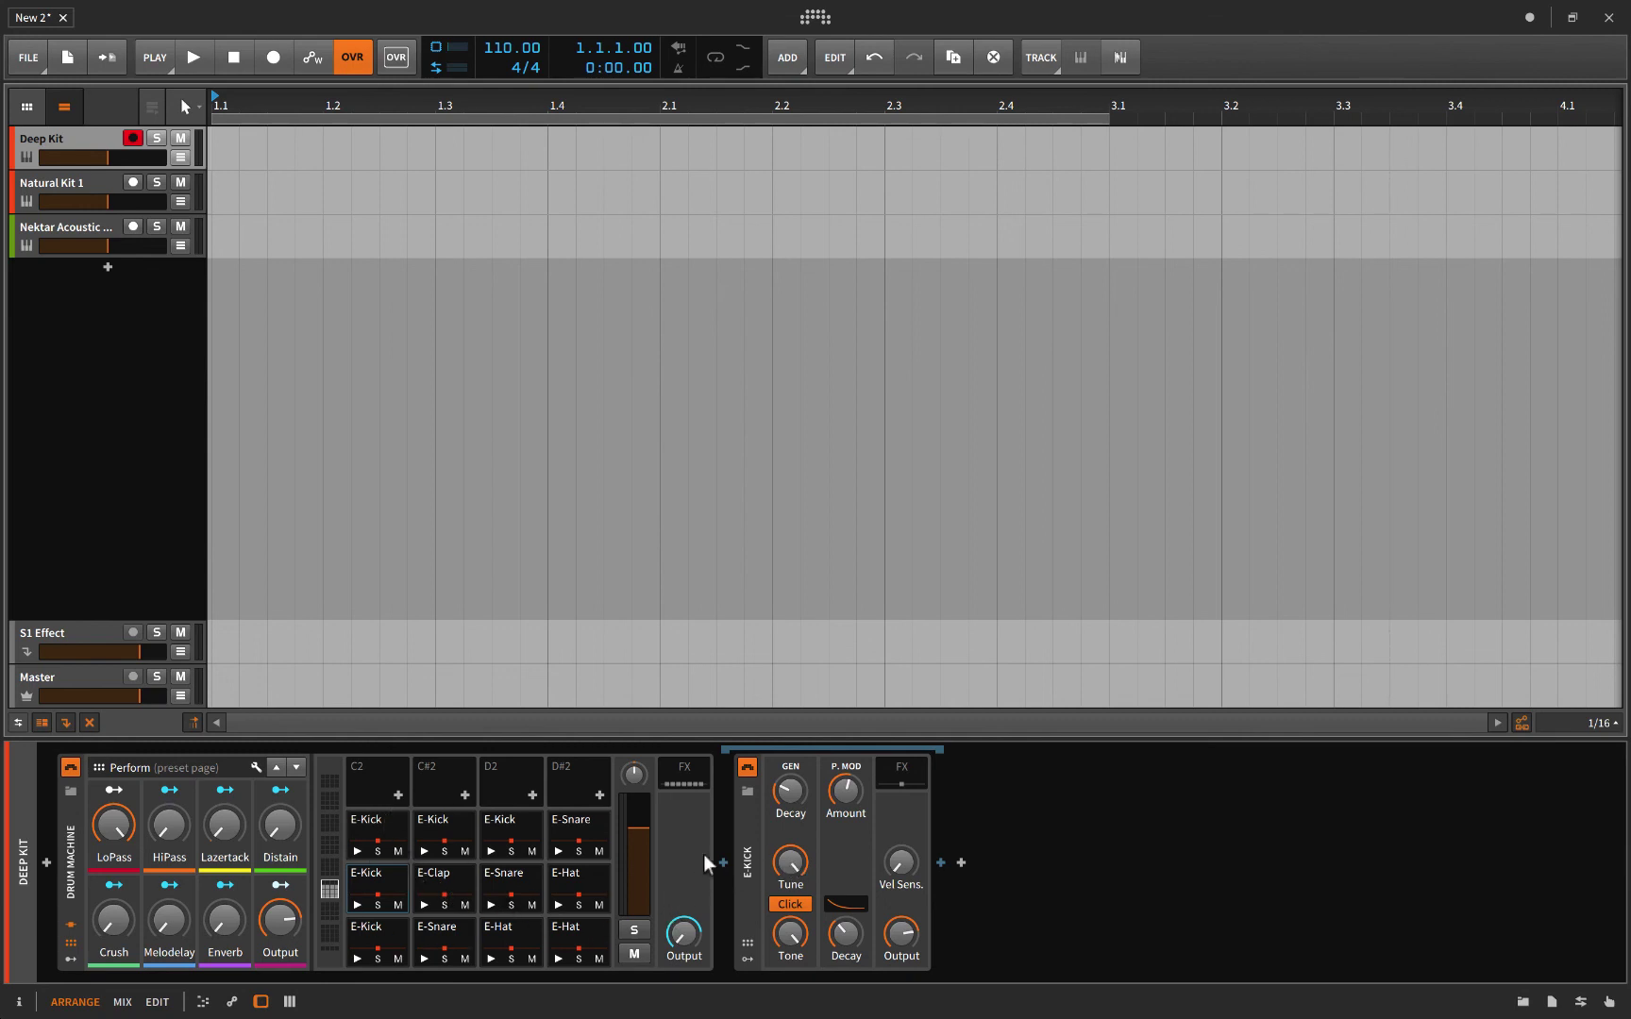
left_click(434, 883)
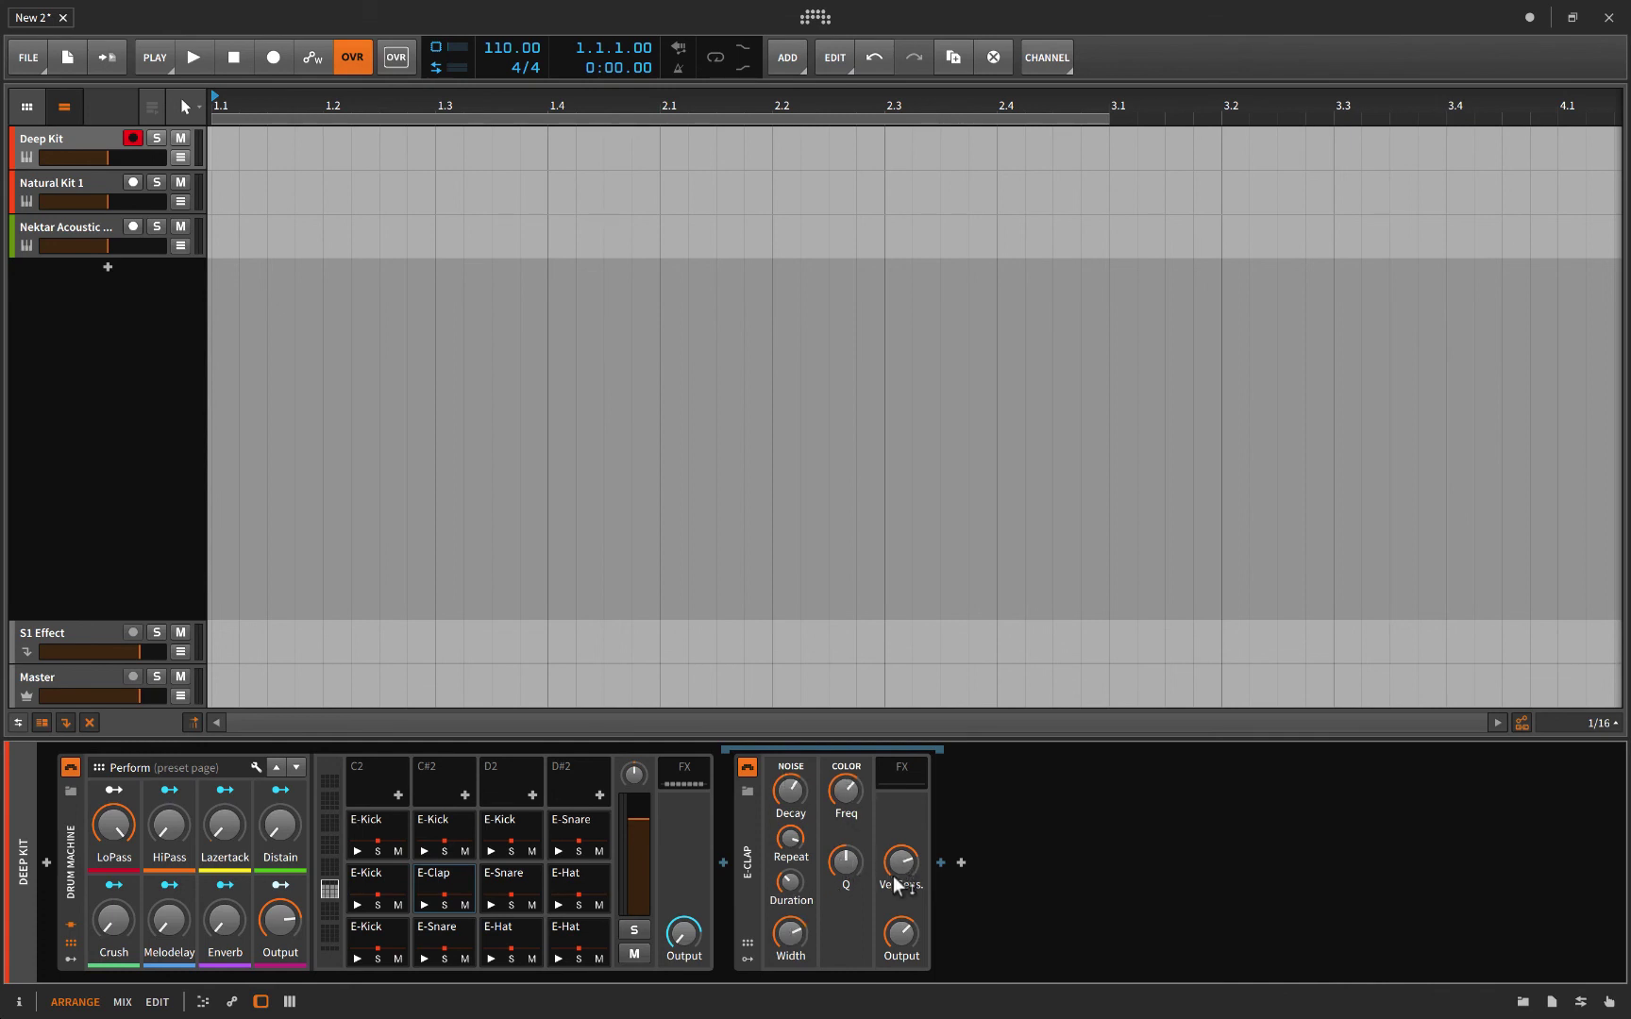
left_click(436, 934)
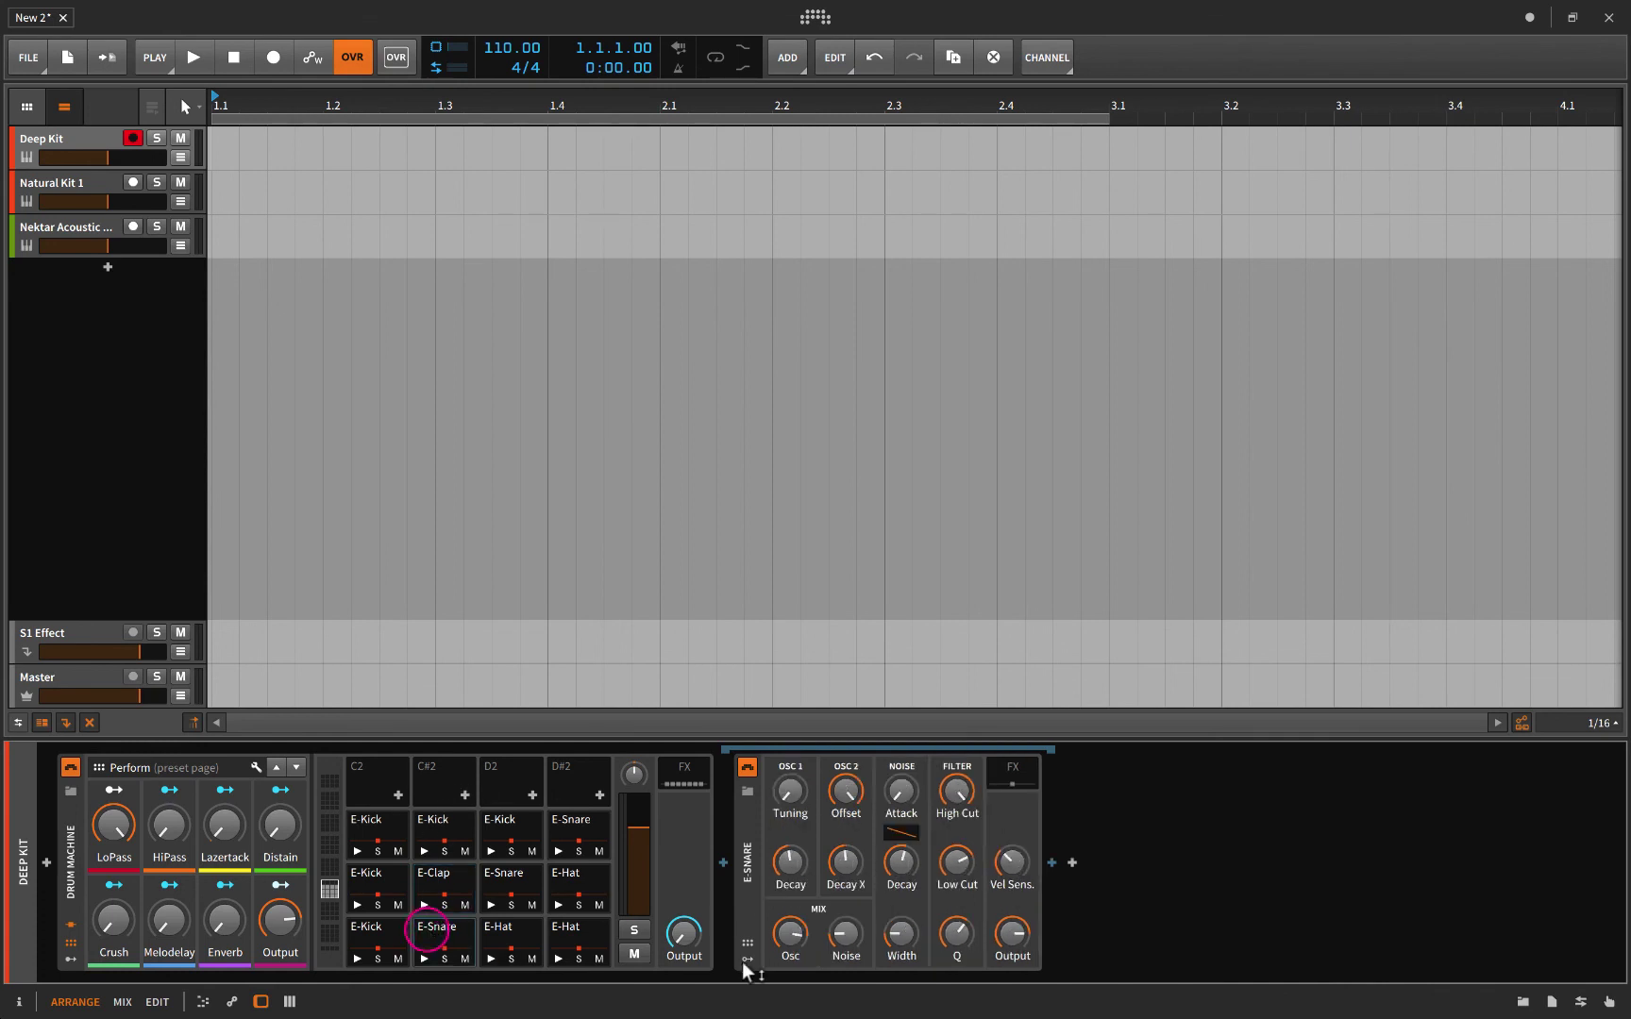
left_click(372, 928)
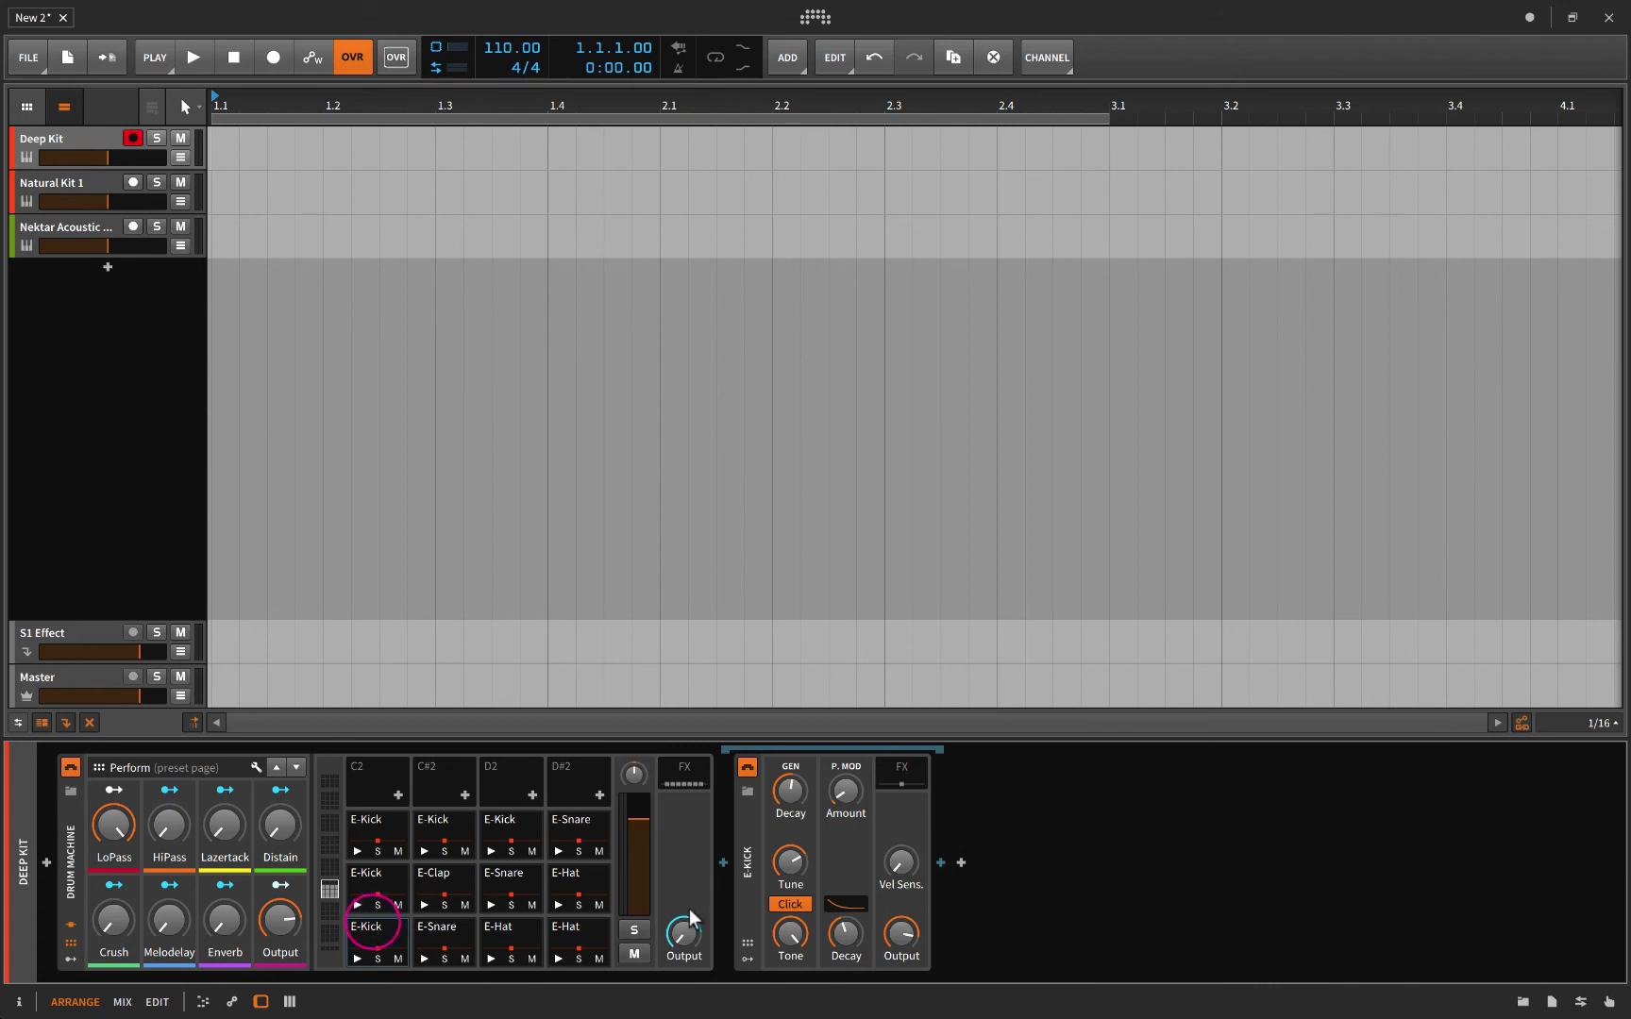
left_click(101, 183)
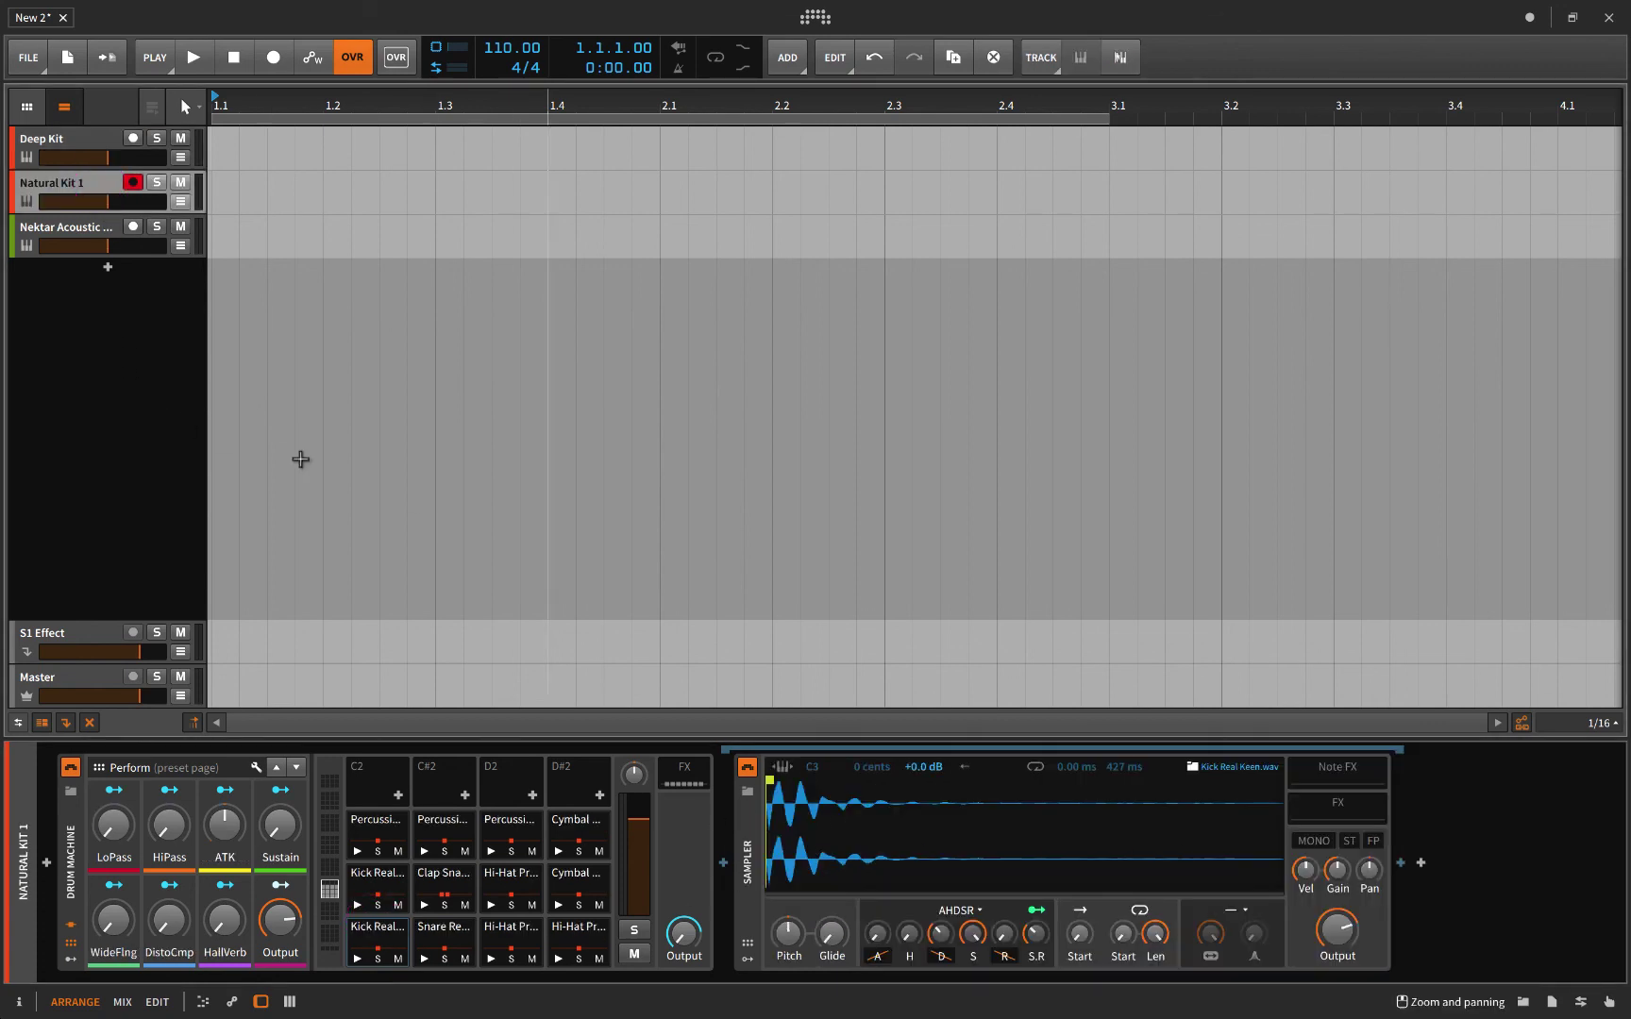
left_click(81, 231)
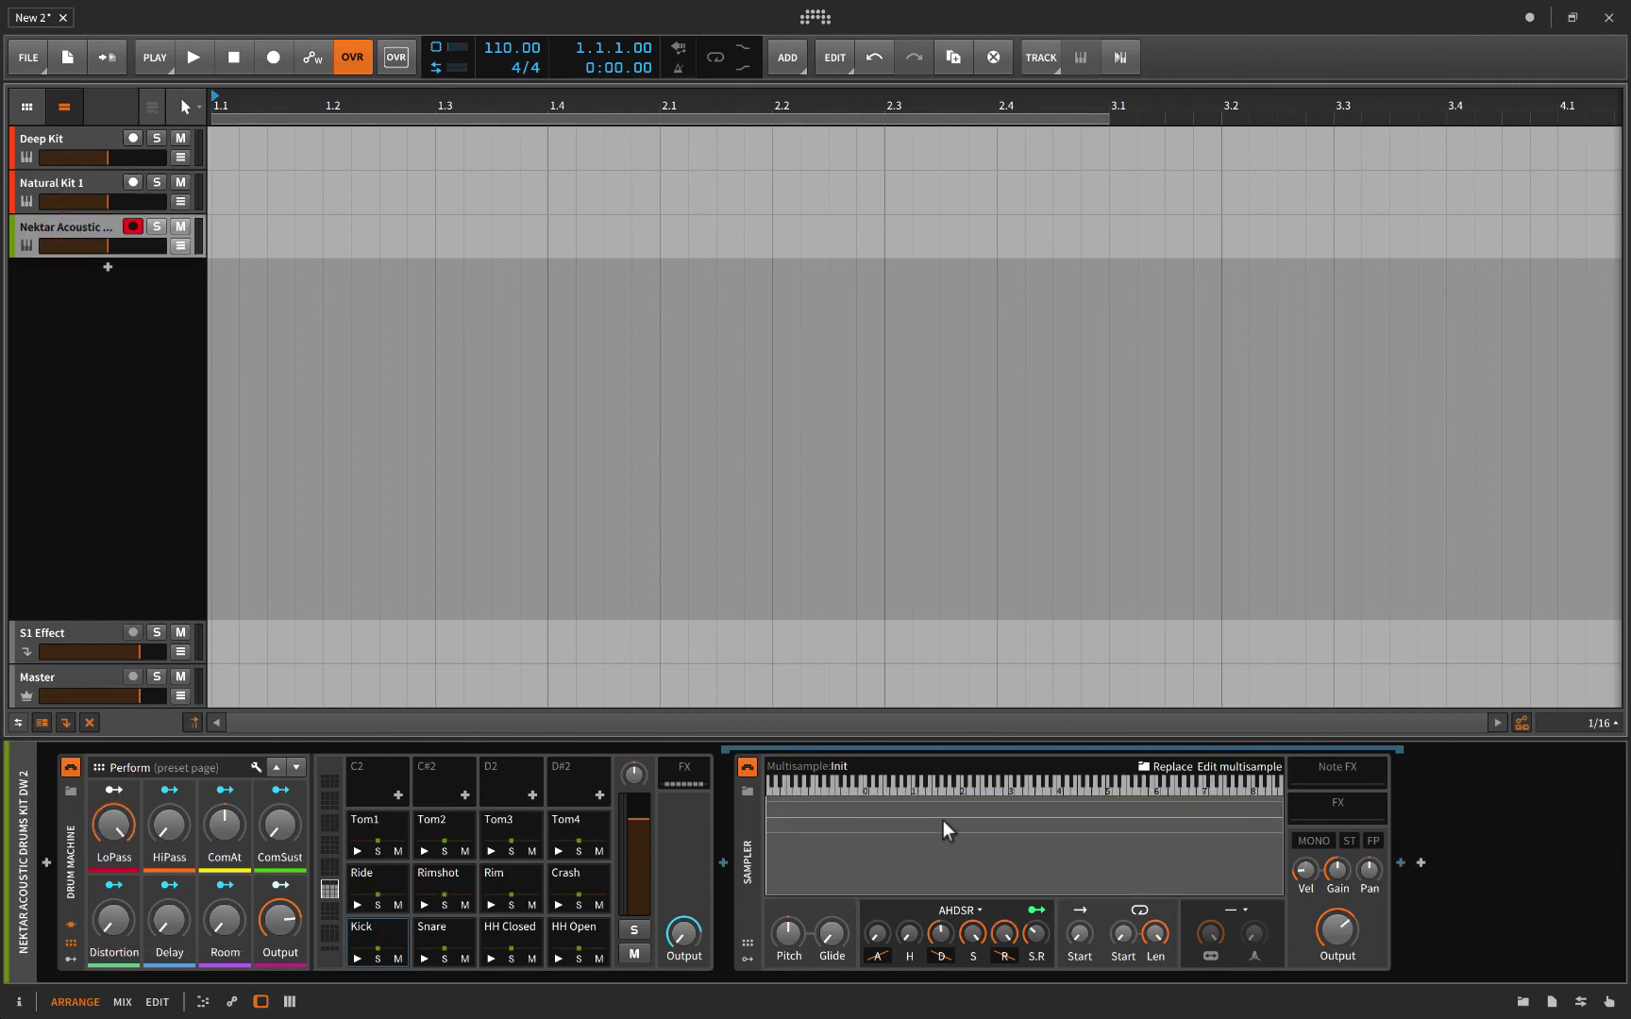